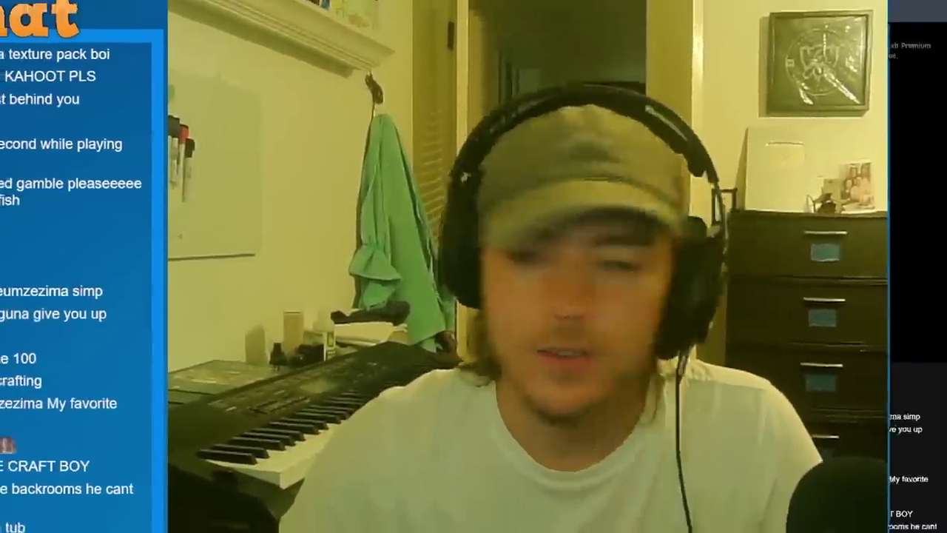
Show the cod layer and scale the cod sprite up to fill most of the canvas.
left_click(786, 286)
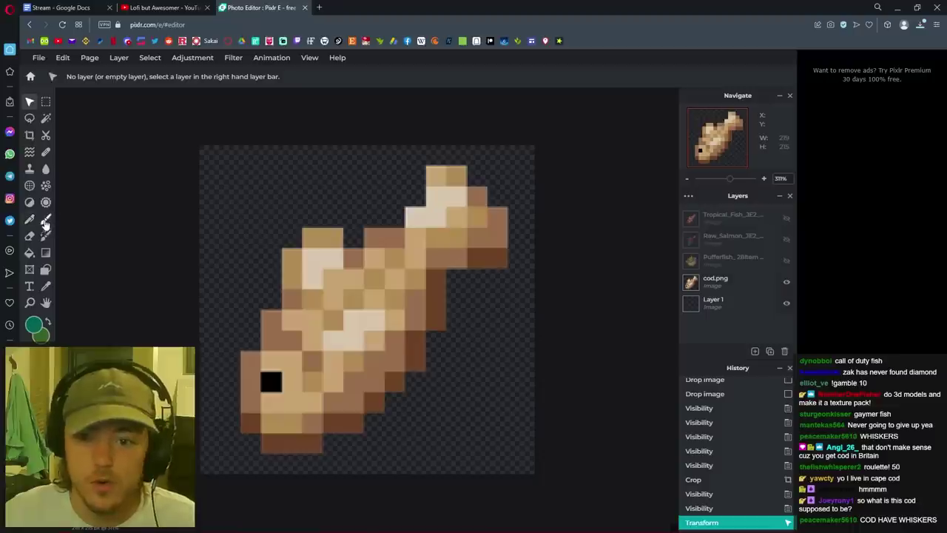
Undo the cod's resize and switch to the Brush tool.
left_click(45, 220)
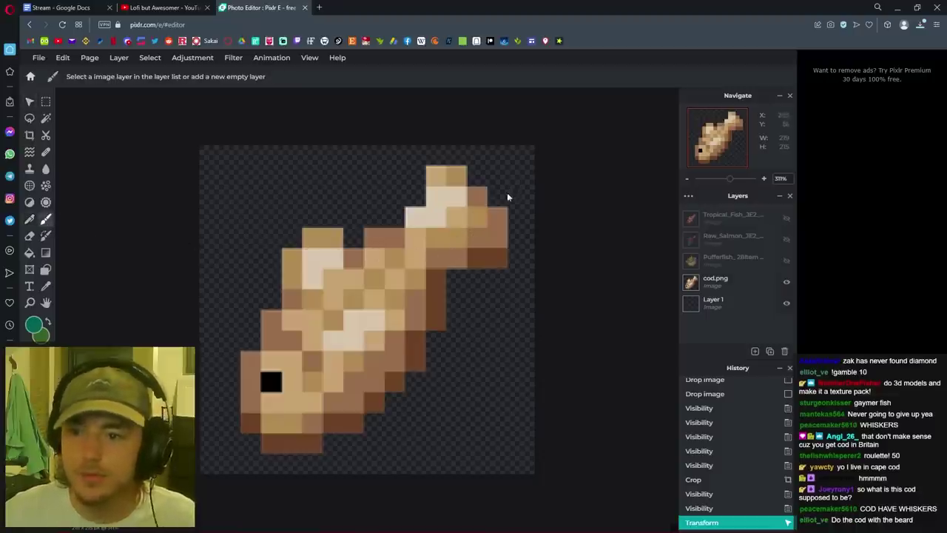
key("ctrl+z")
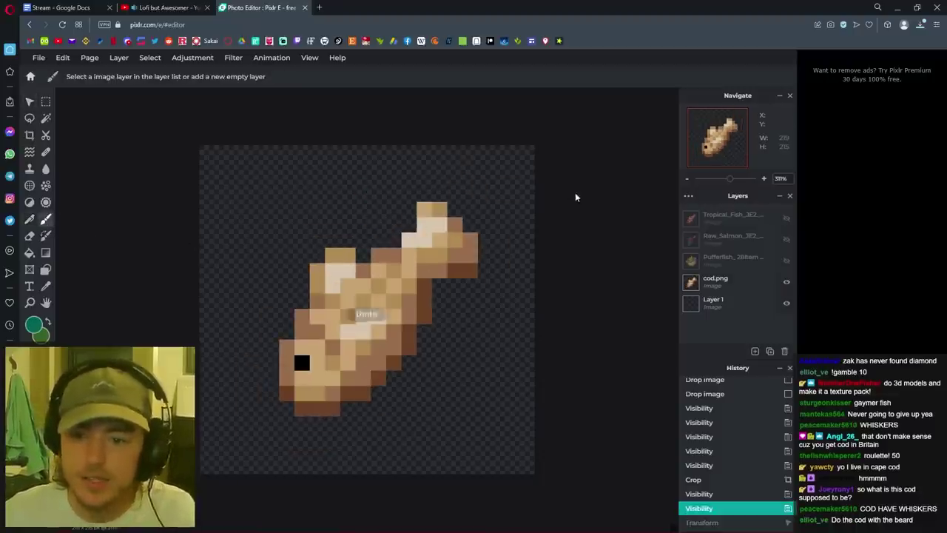
scroll(290, 235, "down", 2)
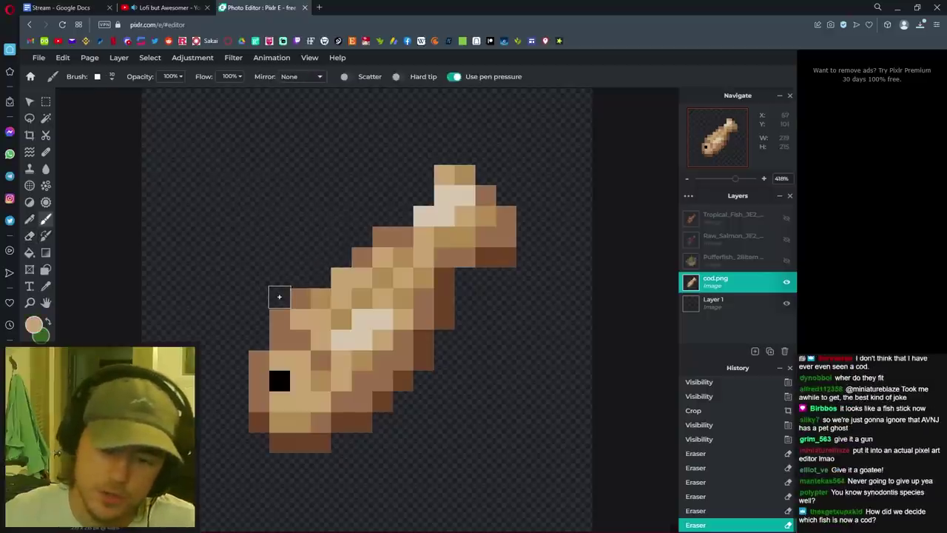
Paint tan pixels beside the head and along the top edge to raise a humped back.
left_click(279, 297)
left_click(277, 273)
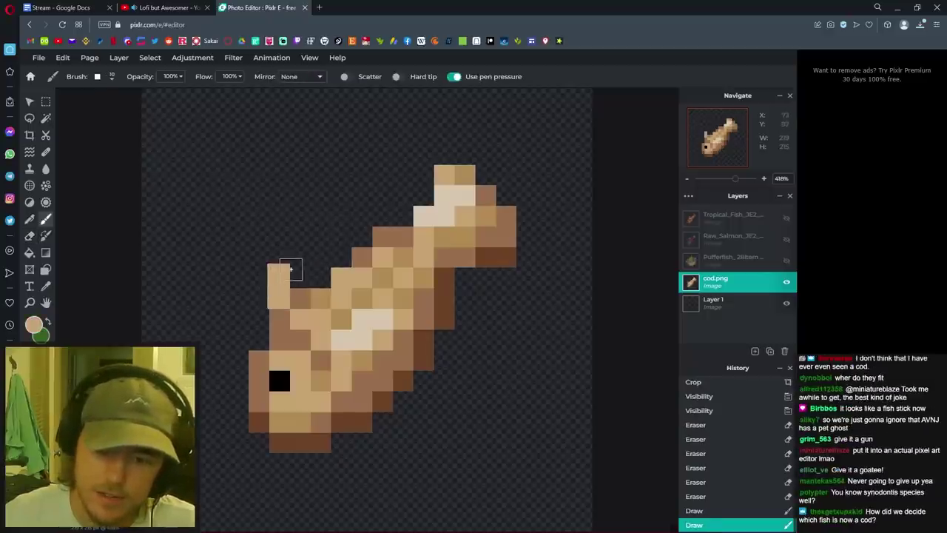
left_click(300, 276)
left_click(319, 275)
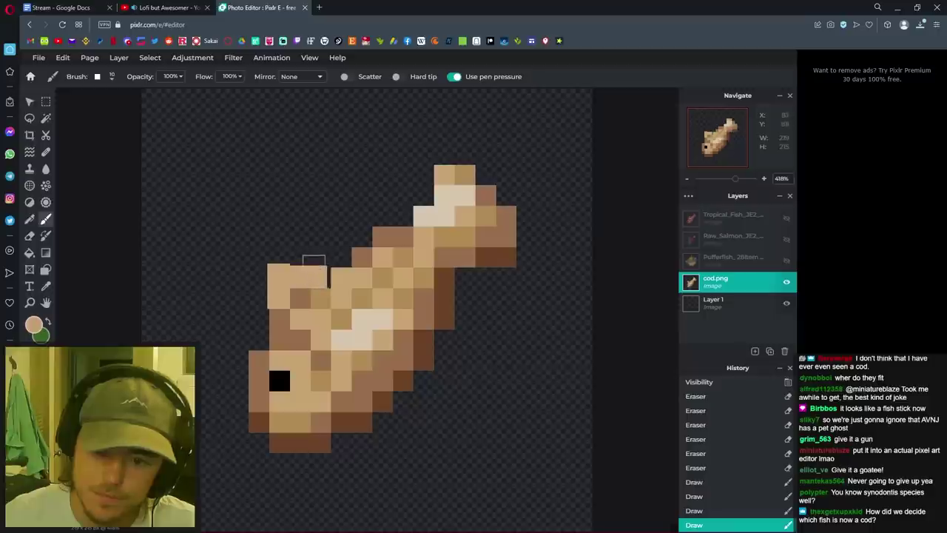
left_click(311, 257)
left_click(290, 256)
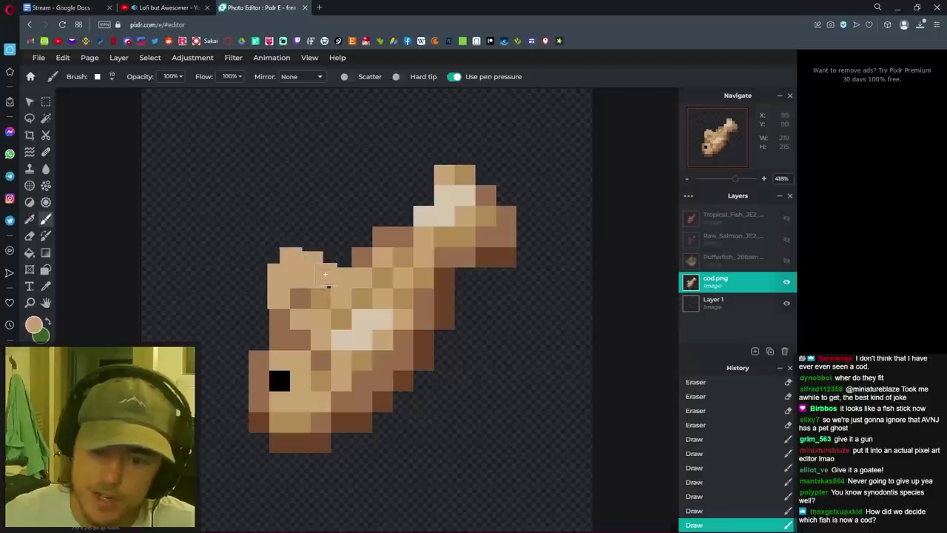
left_click(326, 260)
left_click(324, 287)
left_click(342, 250)
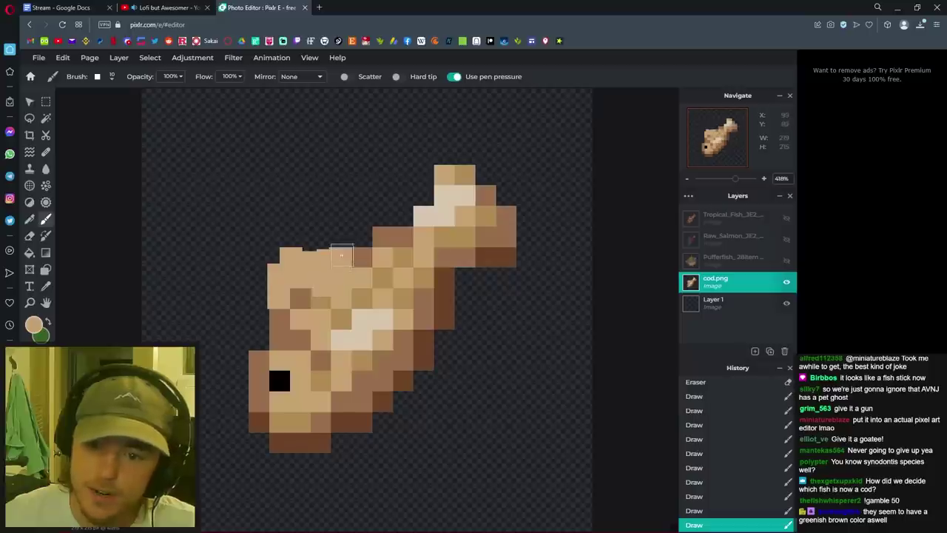
left_click(338, 222)
left_click(359, 218)
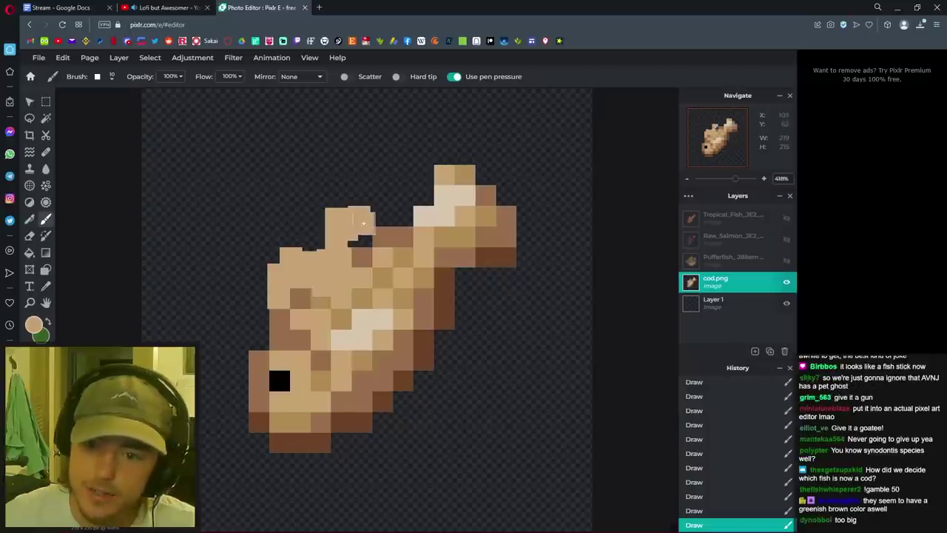
mouse_move(395, 222)
left_mouse_down()
mouse_move(398, 196)
mouse_move(422, 194)
mouse_move(411, 215)
left_mouse_up()
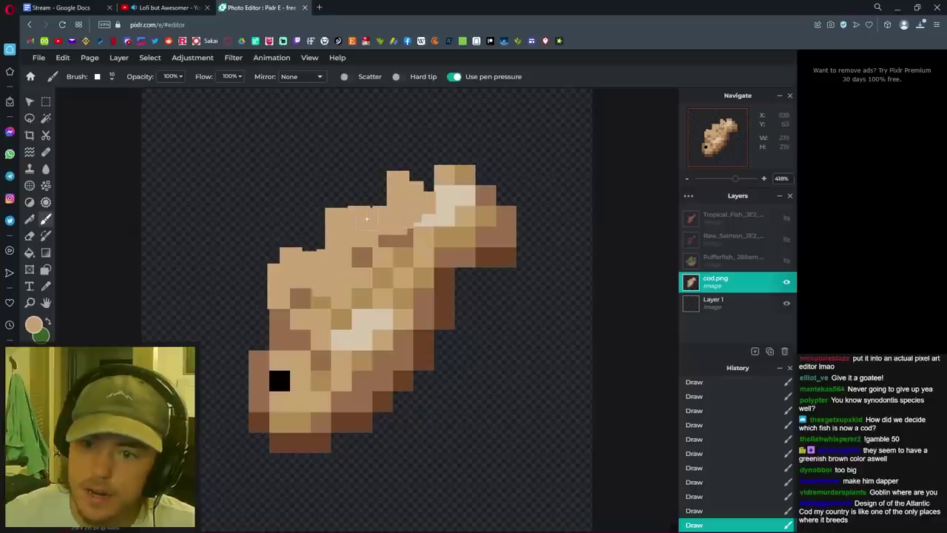
scroll(424, 310, "down", 3)
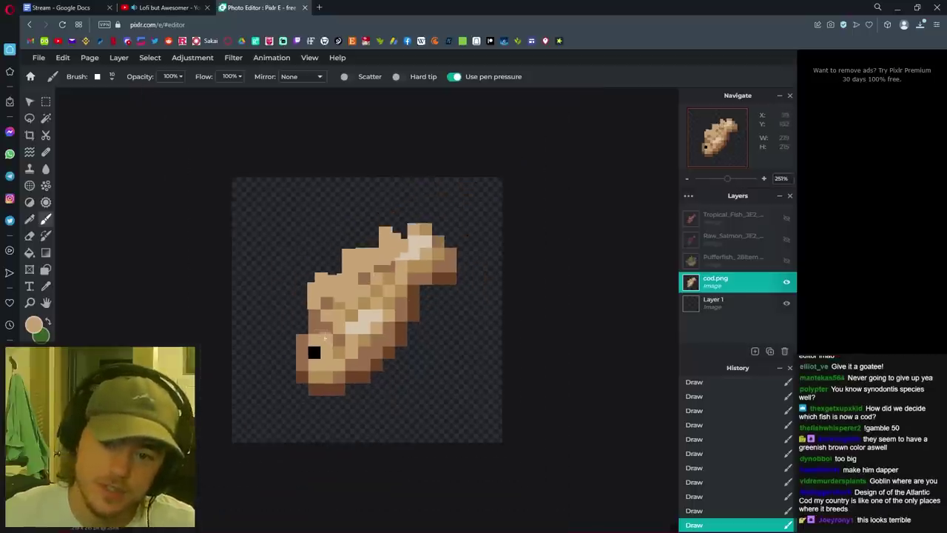
scroll(325, 336, "up", 1)
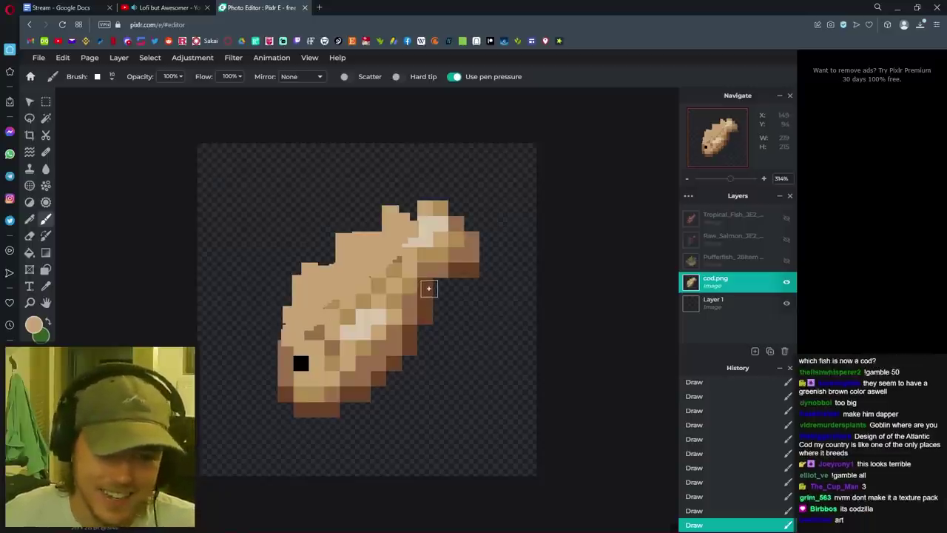
Sample a colour from the cod's body and return to the Brush.
left_click(46, 288)
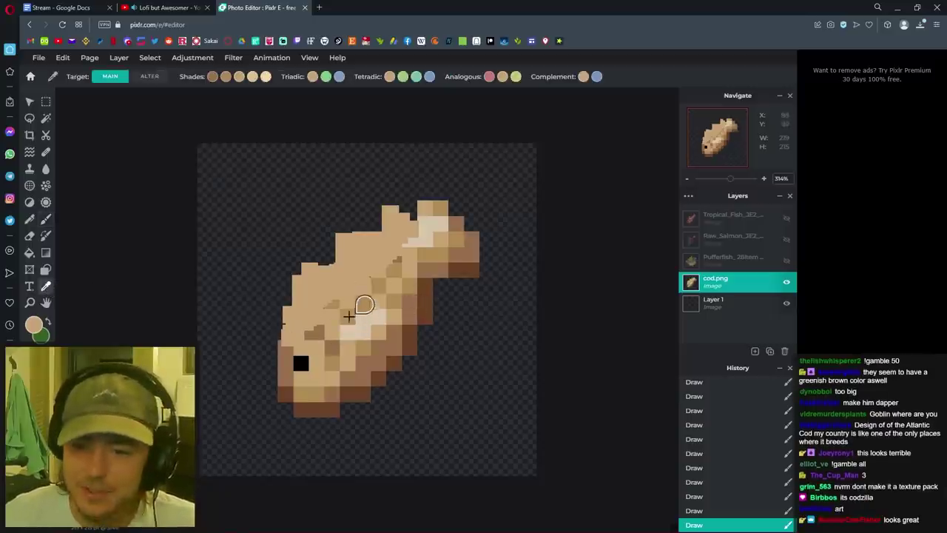
left_click(46, 219)
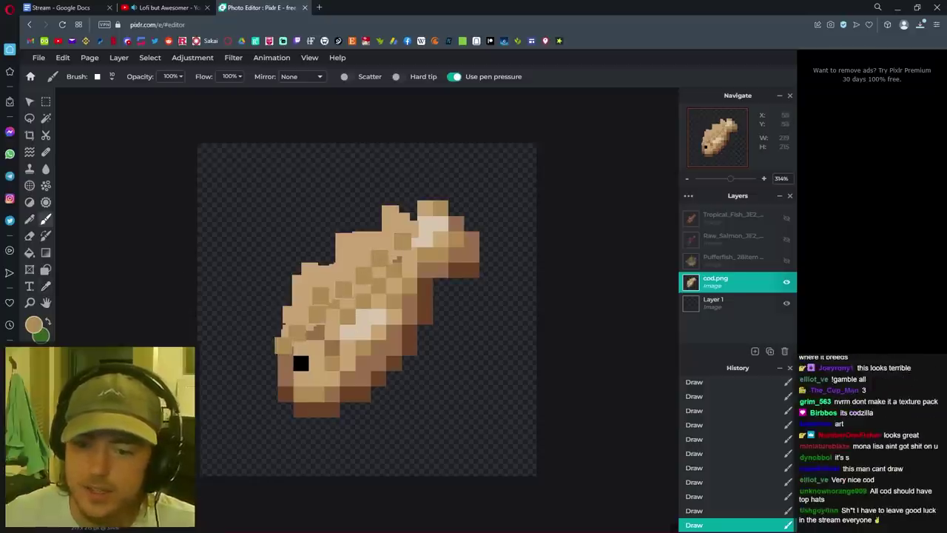
scroll(444, 291, "down", 1)
scroll(471, 330, "down", 1)
scroll(234, 404, "up", 3)
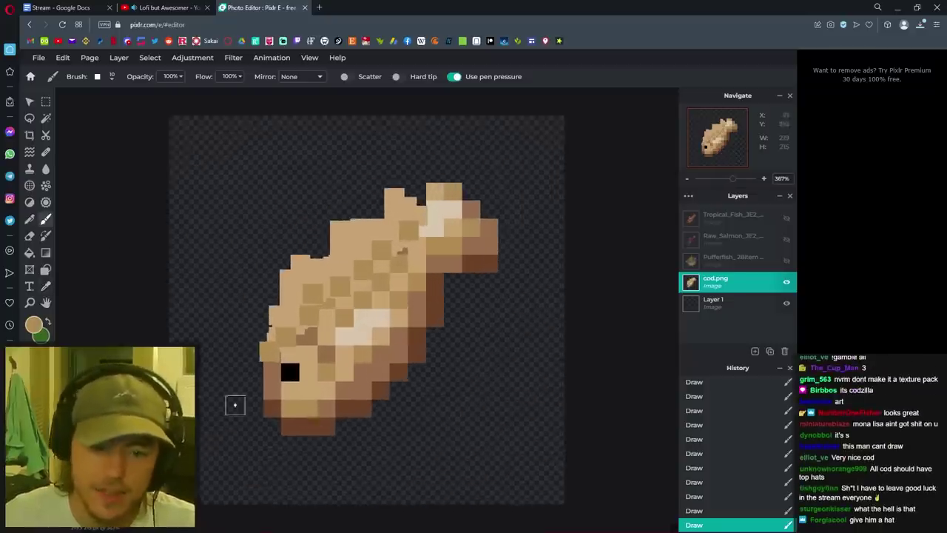
Set the brush to size 5 and draw two light whiskers hanging from the cod's chin.
left_click(111, 79)
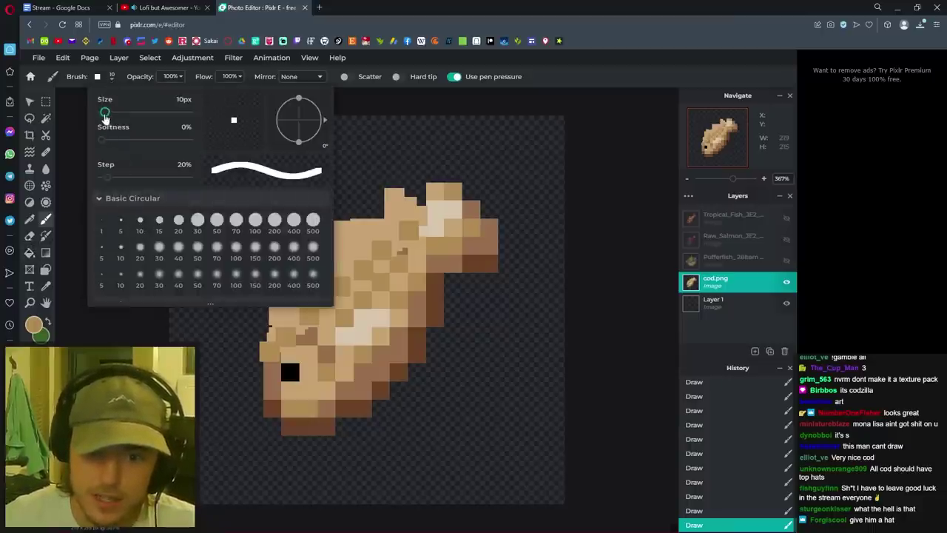
key("i")
left_click(49, 222)
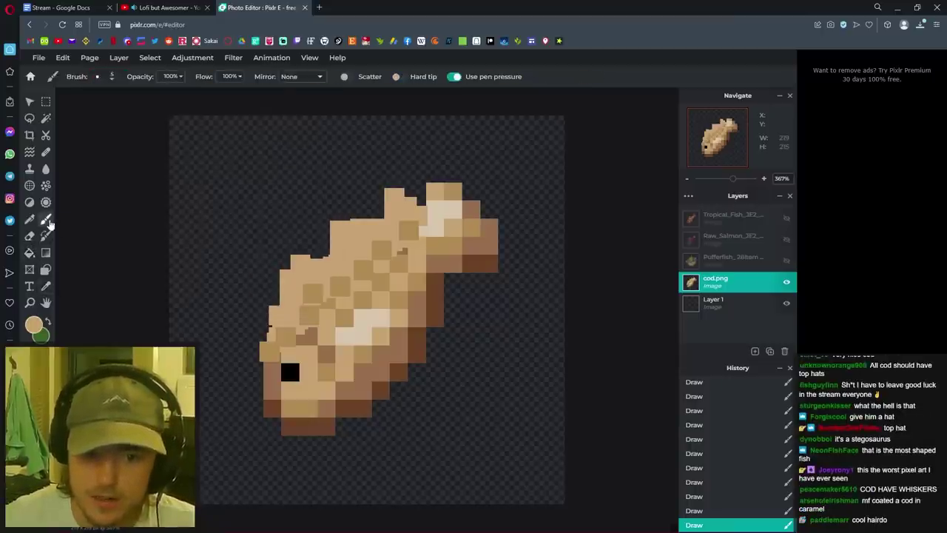
left_click_drag(295, 404, 294, 442)
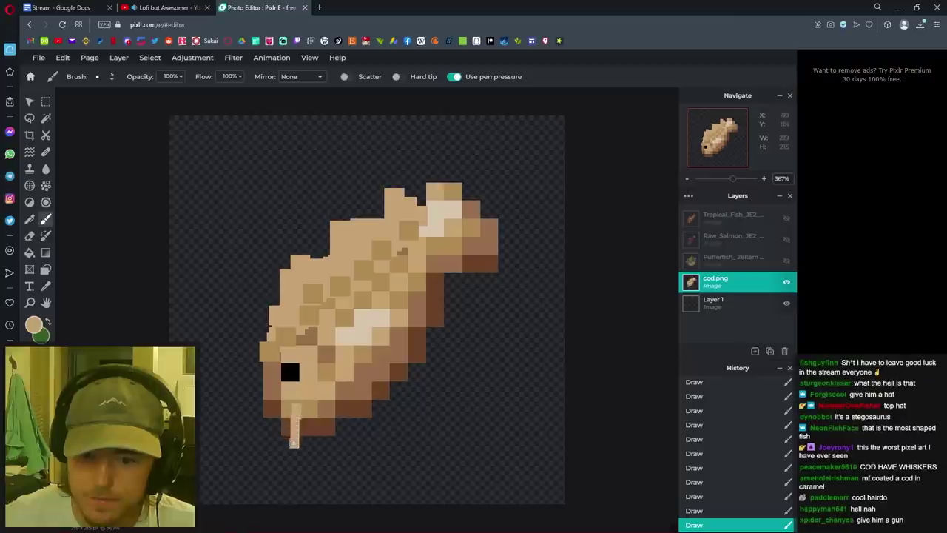
left_click_drag(279, 409, 237, 444)
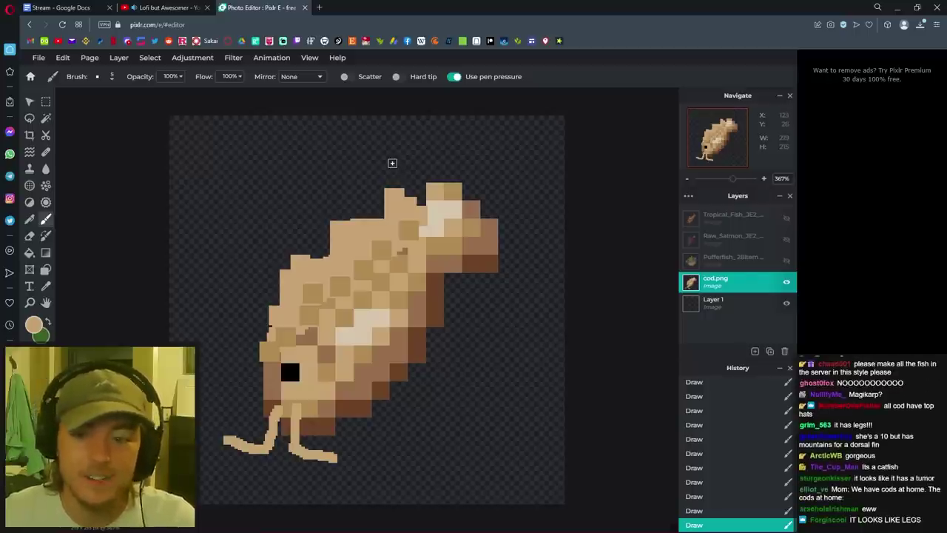
scroll(466, 201, "down", 2)
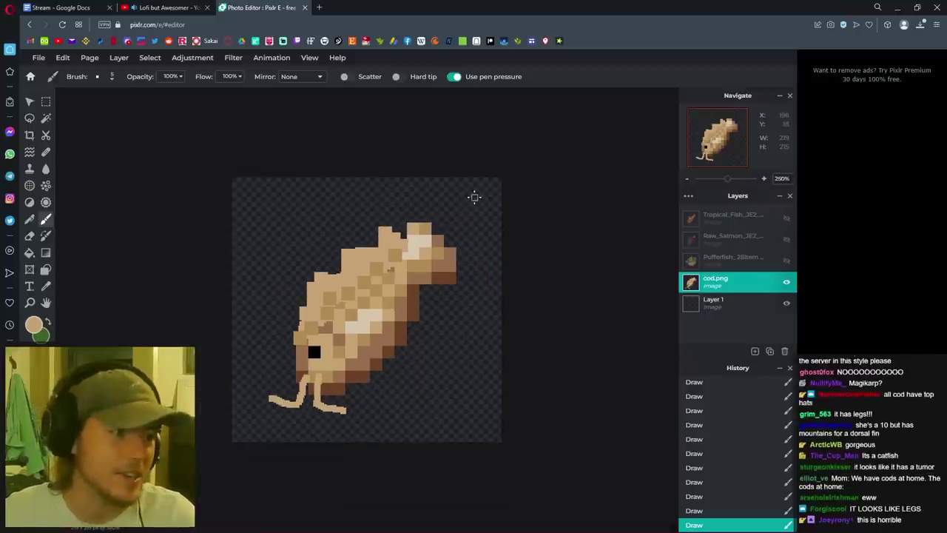
scroll(357, 364, "up", 1)
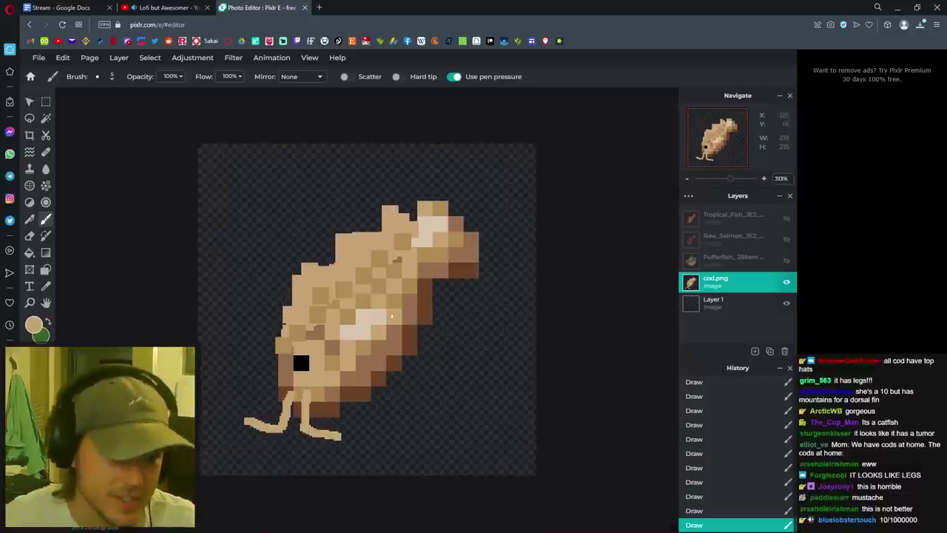
Hide the cod layer.
left_click(786, 282)
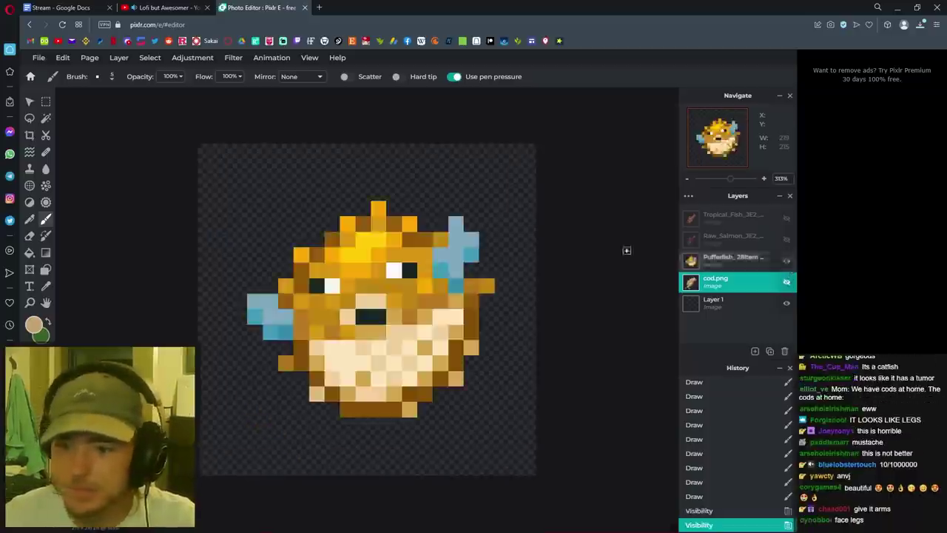
scroll(603, 268, "up", 2)
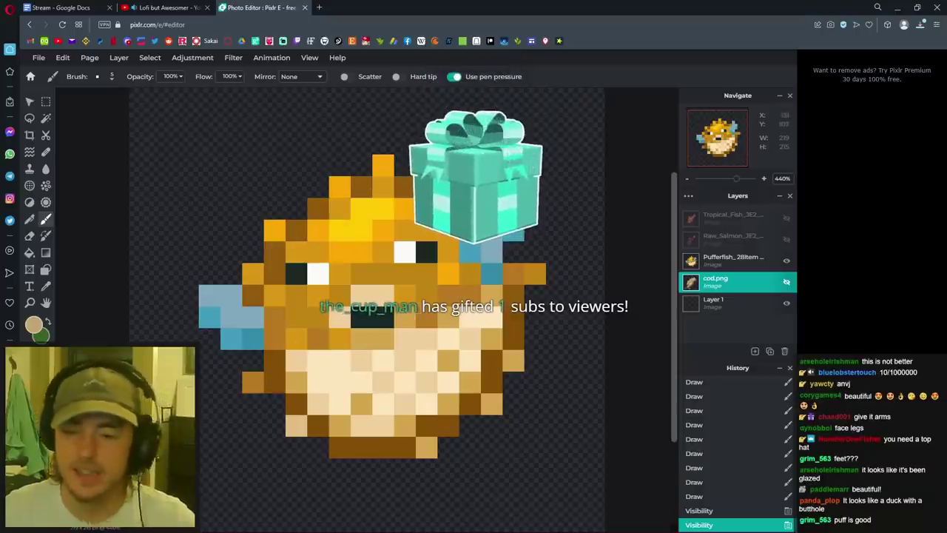
scroll(541, 310, "down", 1)
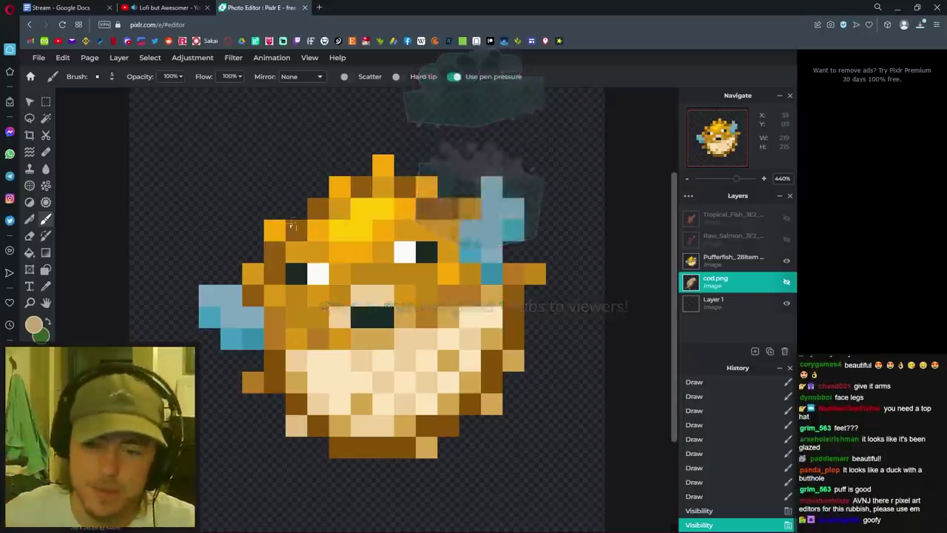
scroll(421, 276, "down", 1)
scroll(456, 276, "up", 1)
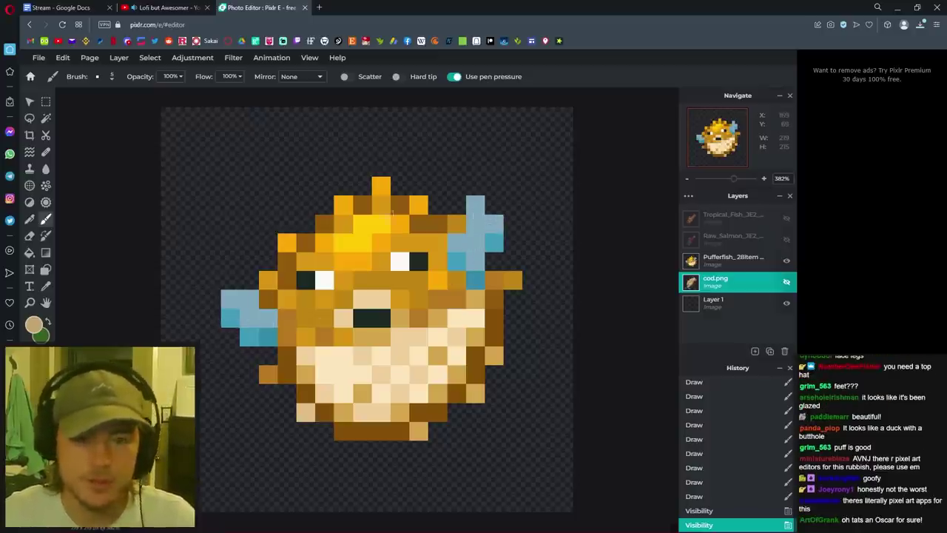
Use a 10px square Eraser on the Pufferfish layer.
left_click(95, 77)
scroll(148, 236, "down", 3)
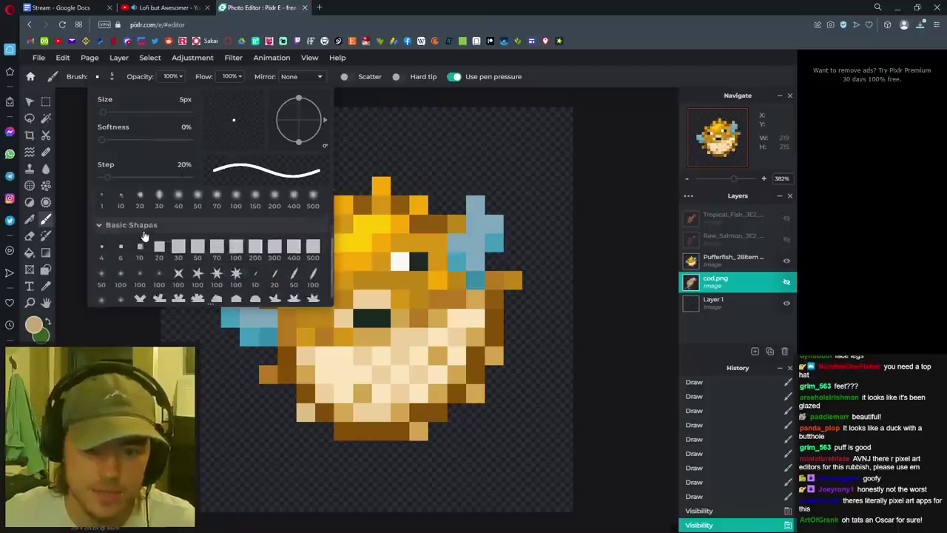
left_click(140, 232)
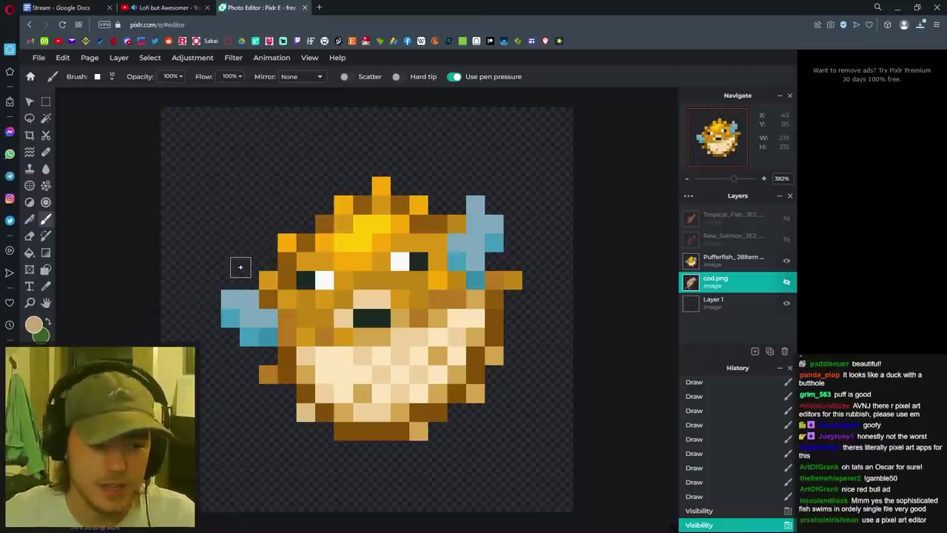
left_click(29, 236)
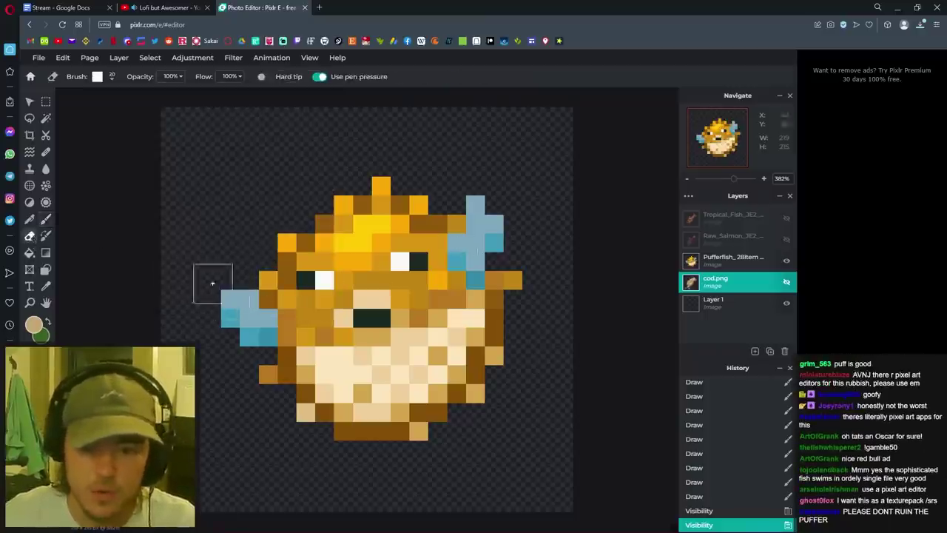
left_click(239, 304)
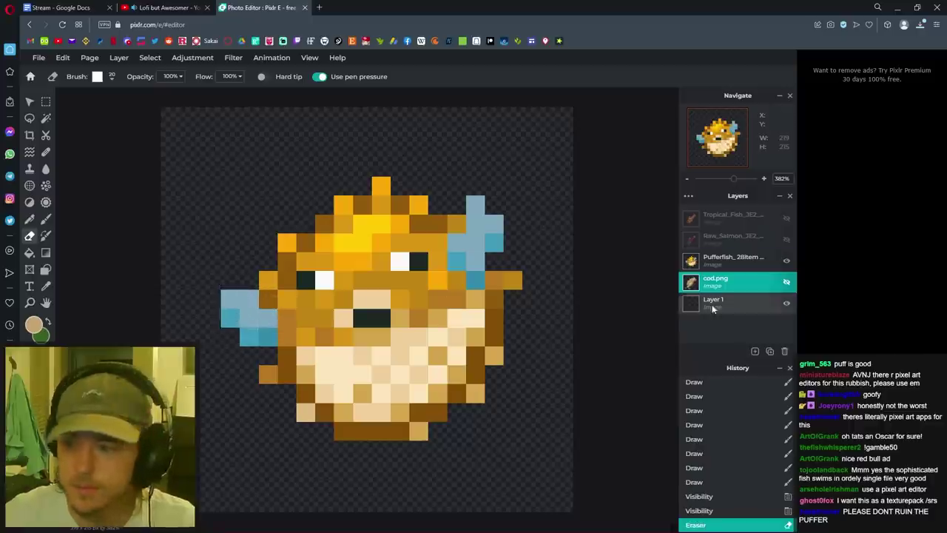
Erase the blue fin pixels on the pufferfish's left and upper-right sides.
left_click_drag(239, 311, 245, 330)
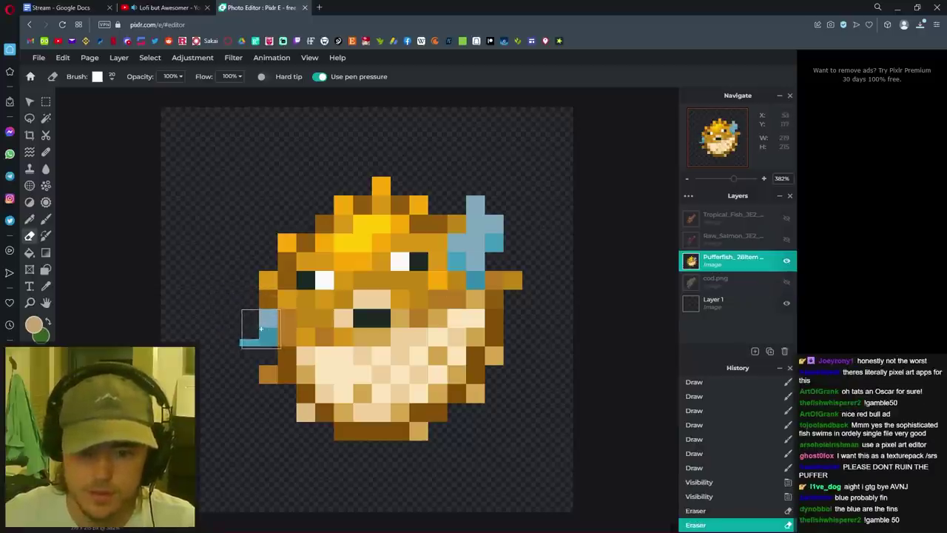
left_click(259, 326)
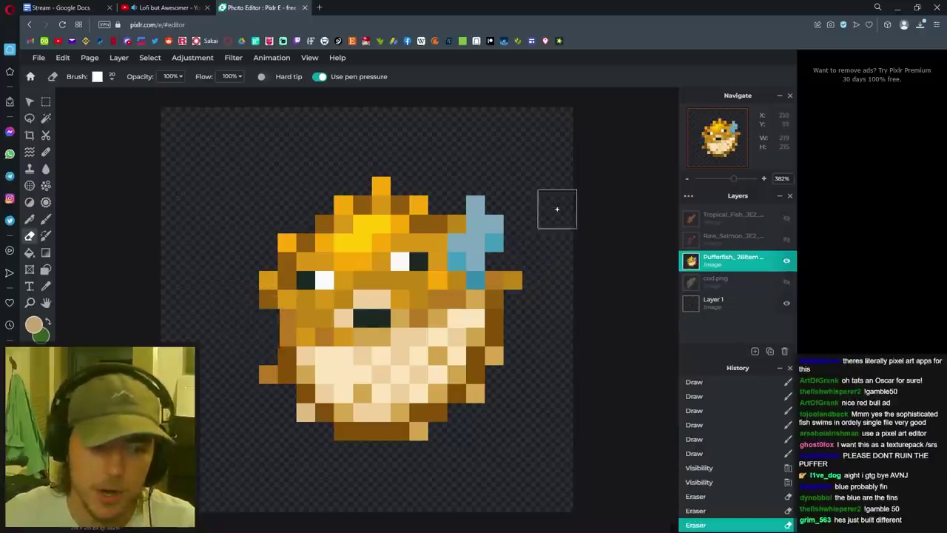
left_click(486, 214)
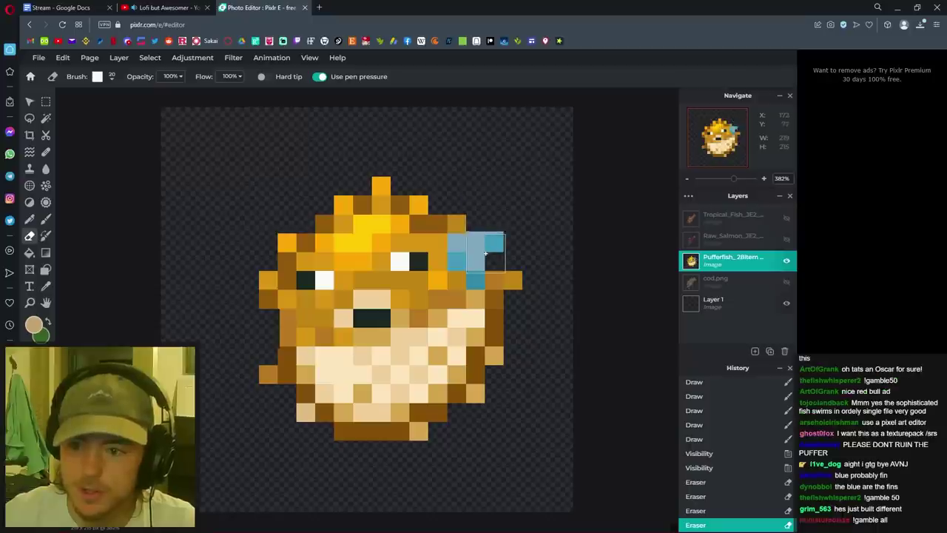
left_click(485, 253)
left_click(468, 253)
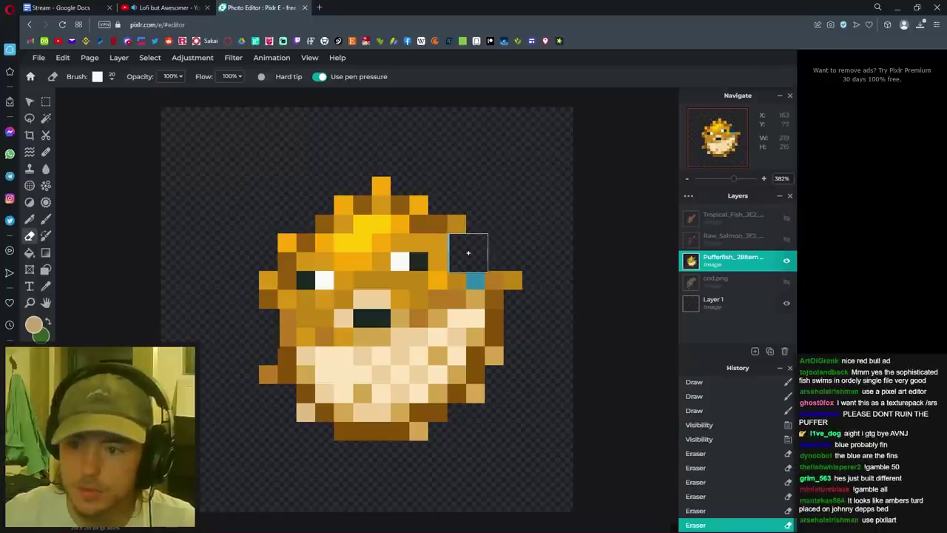
left_click(466, 252)
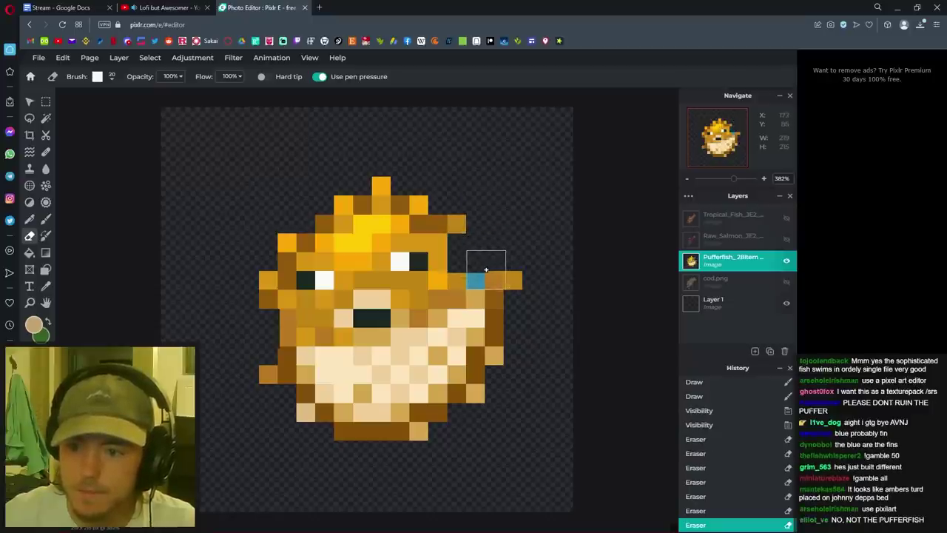
left_click(485, 271)
left_click(507, 222)
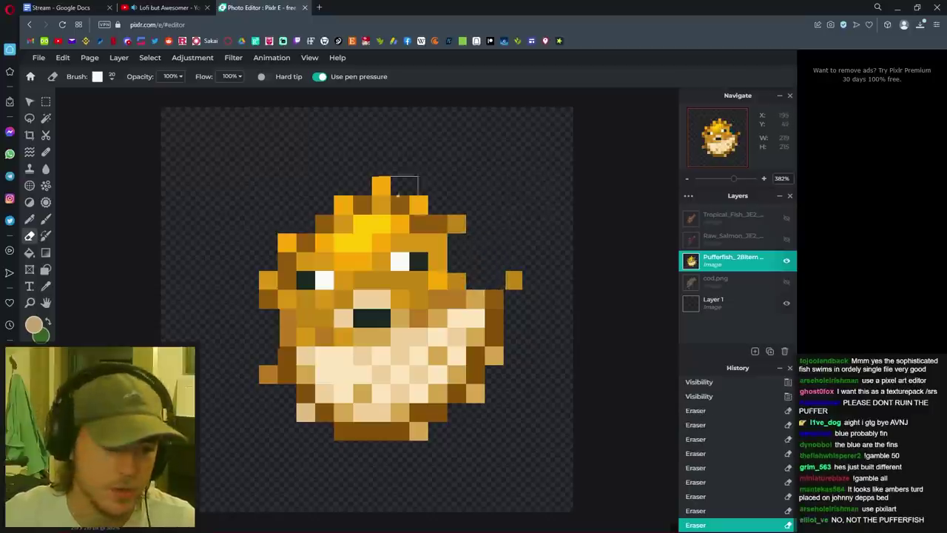
Sample the orange-tan colour from the pufferfish's body as the brush colour.
left_click(46, 219)
left_click(37, 323)
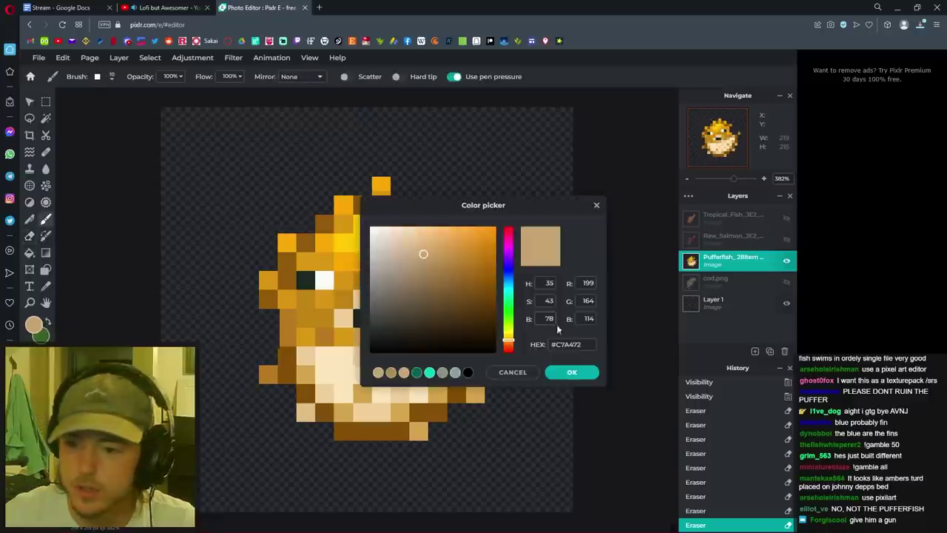
left_click(571, 372)
left_click(46, 285)
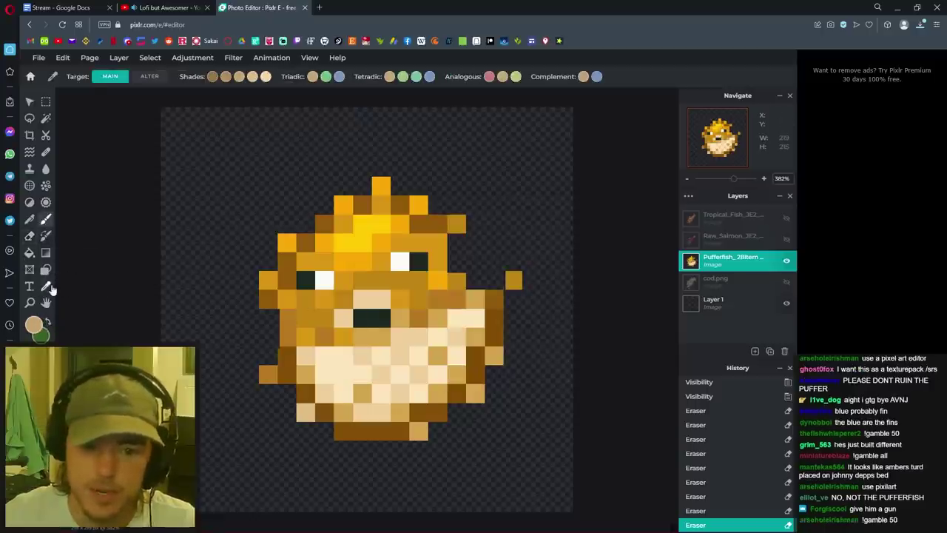
left_click(317, 318)
key("b")
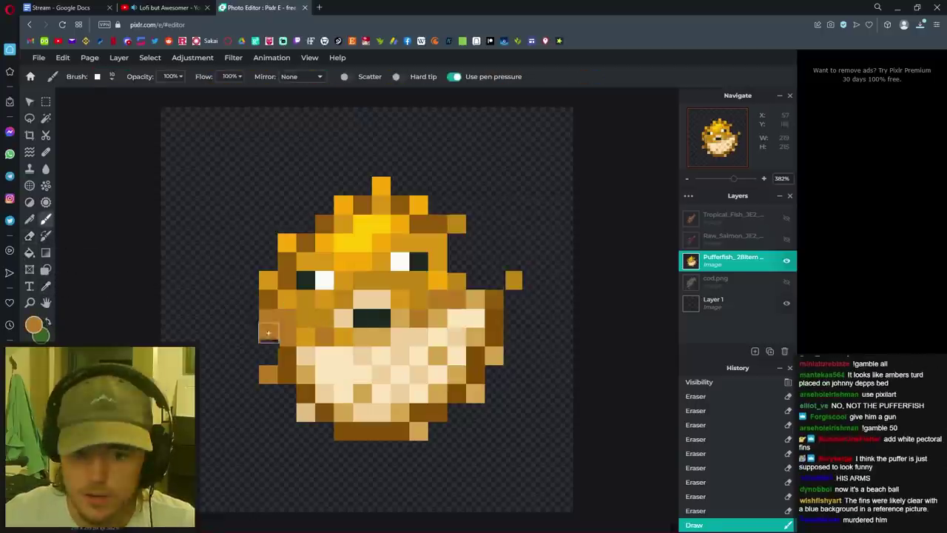
Paint a broad orange-tan fin on the left and a tall pointed fin at upper right.
left_click_drag(268, 323, 268, 362)
mouse_move(248, 307)
left_mouse_down()
mouse_move(222, 290)
mouse_move(222, 363)
left_mouse_up()
left_click_drag(245, 345, 255, 353)
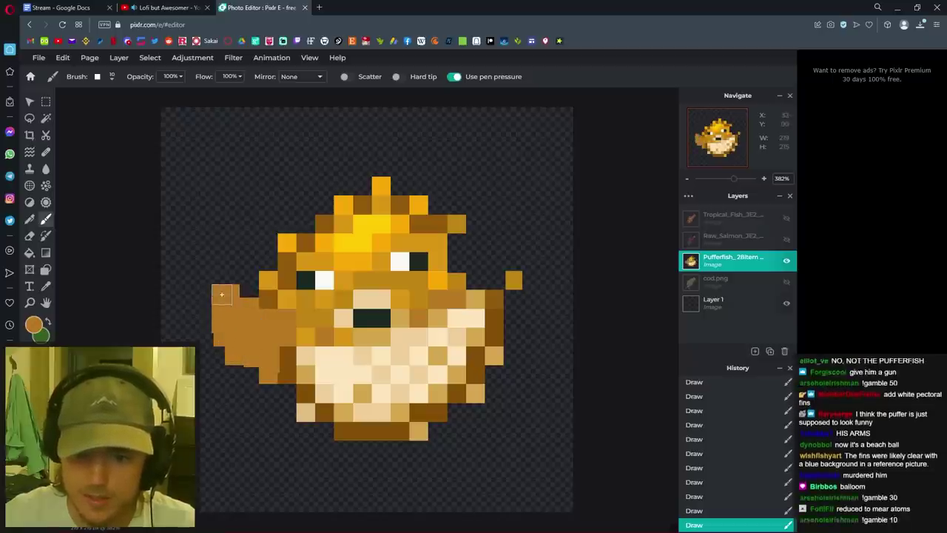
left_click(454, 261)
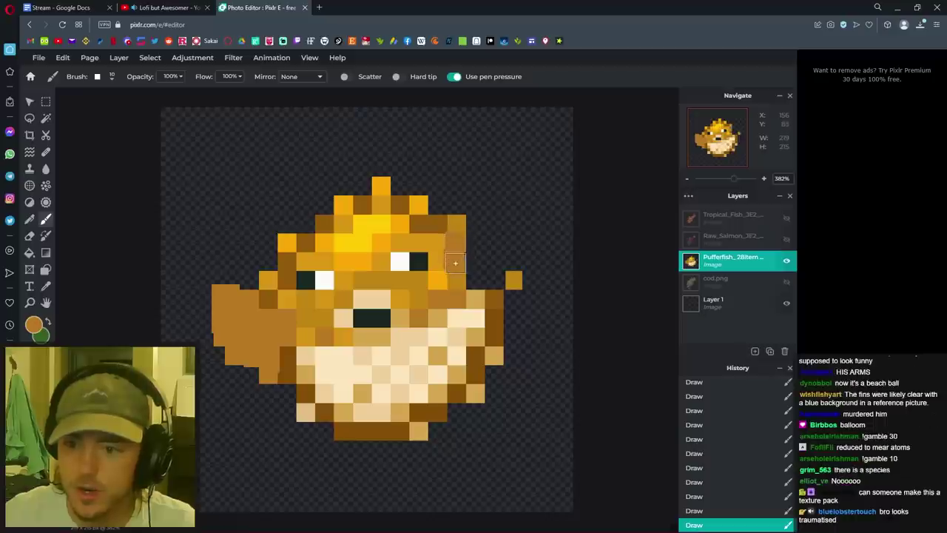
left_click_drag(478, 277, 518, 241)
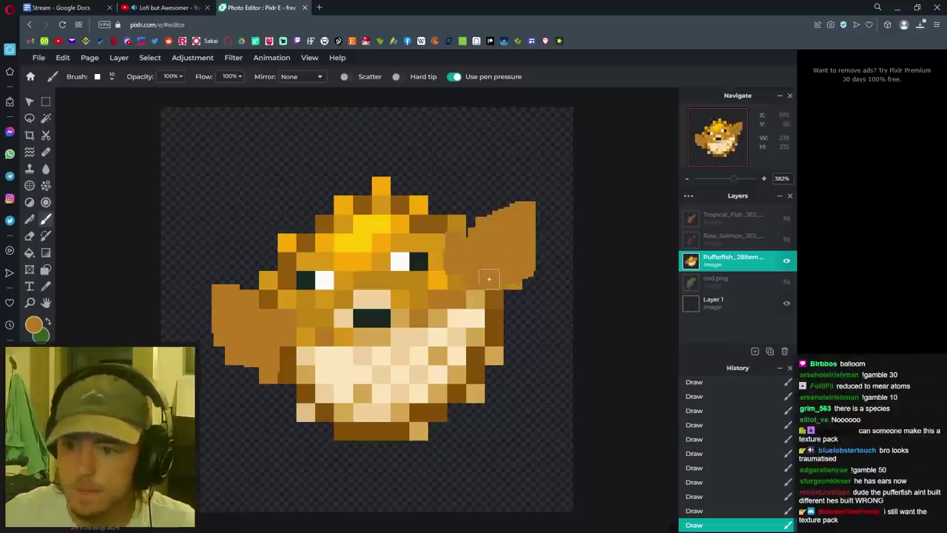
scroll(495, 197, "down", 2)
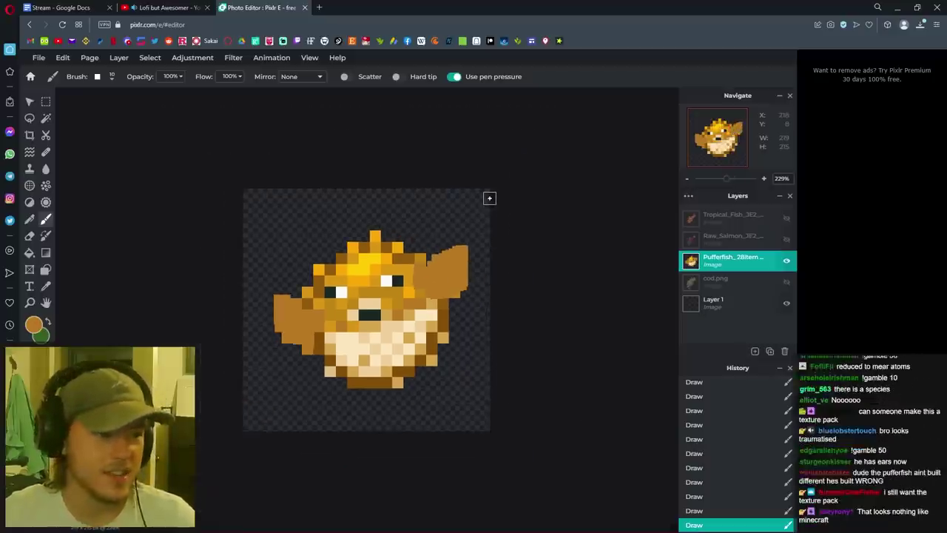
scroll(476, 326, "up", 3)
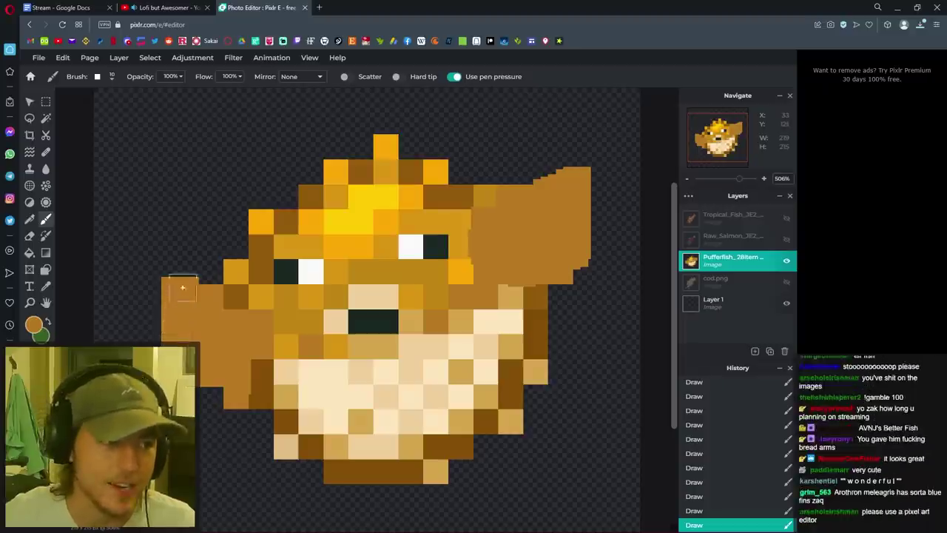
scroll(242, 293, "down", 2)
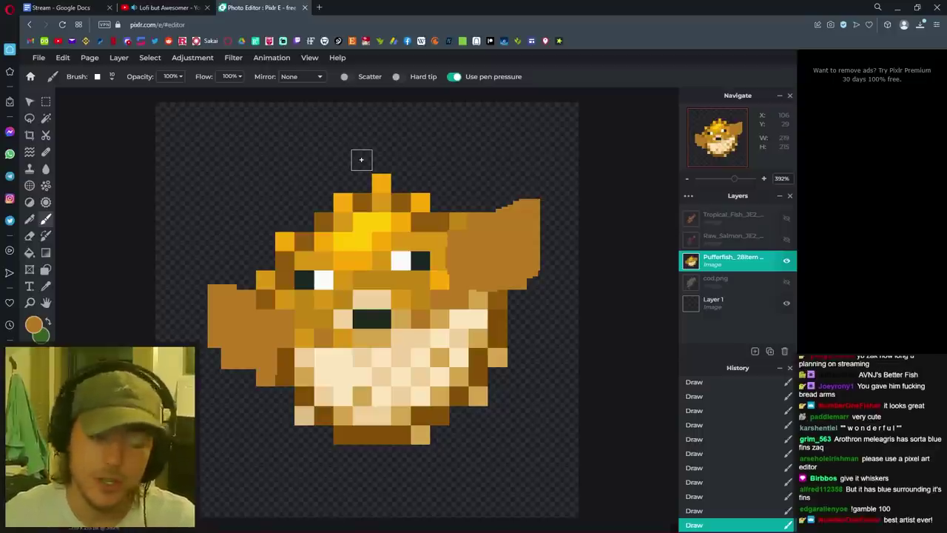
scroll(370, 333, "up", 4)
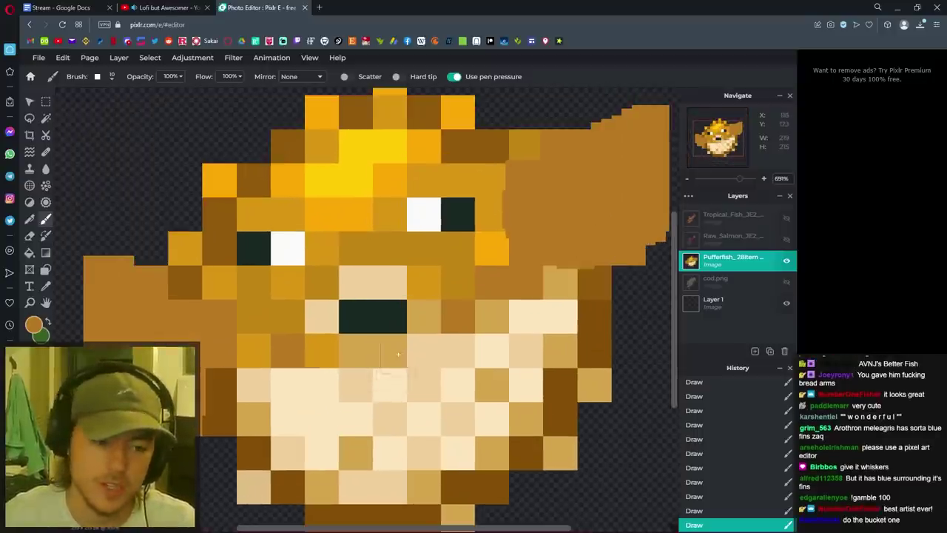
Hide the Pufferfish layer, show Raw_Salmon and make it the active layer.
scroll(397, 354, "down", 2)
left_click(786, 260)
left_click(787, 239)
scroll(444, 378, "up", 1)
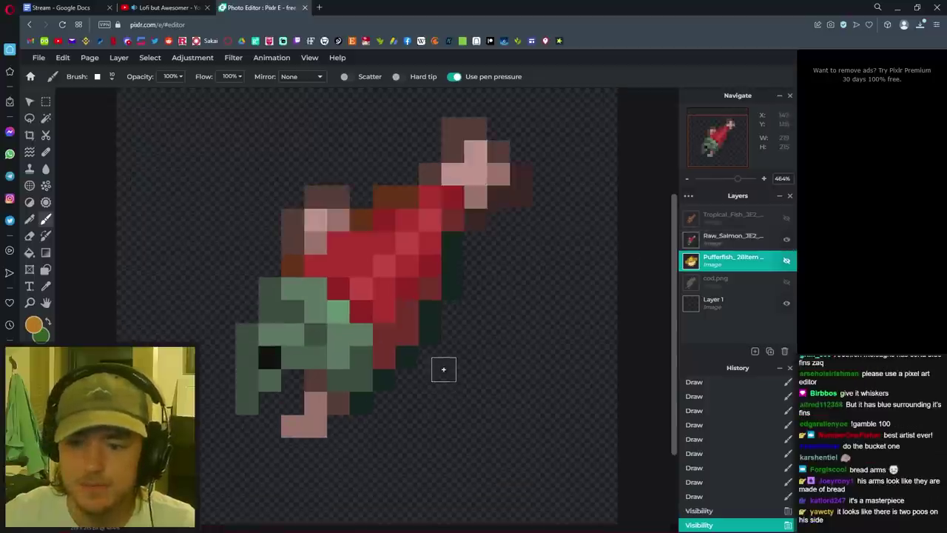
scroll(321, 274, "up", 1)
scroll(323, 273, "down", 2)
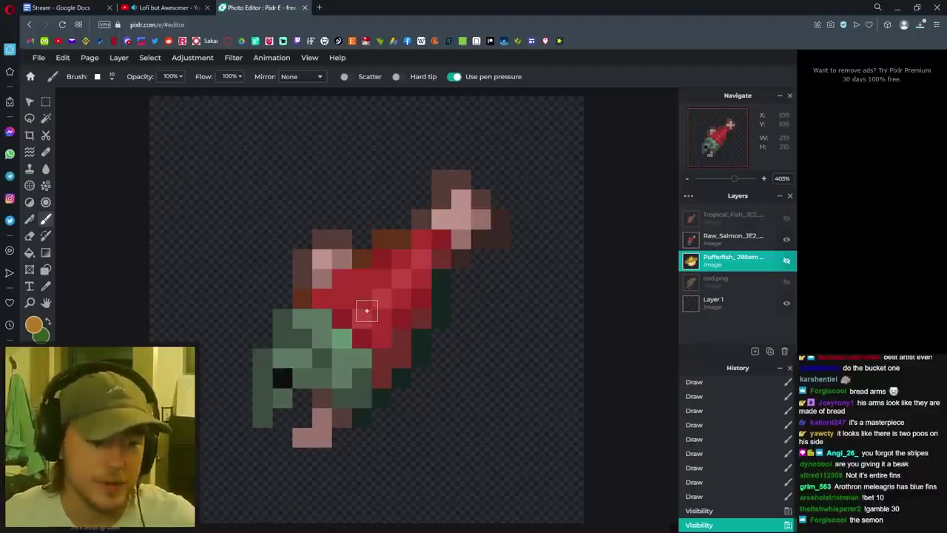
scroll(296, 455, "up", 1)
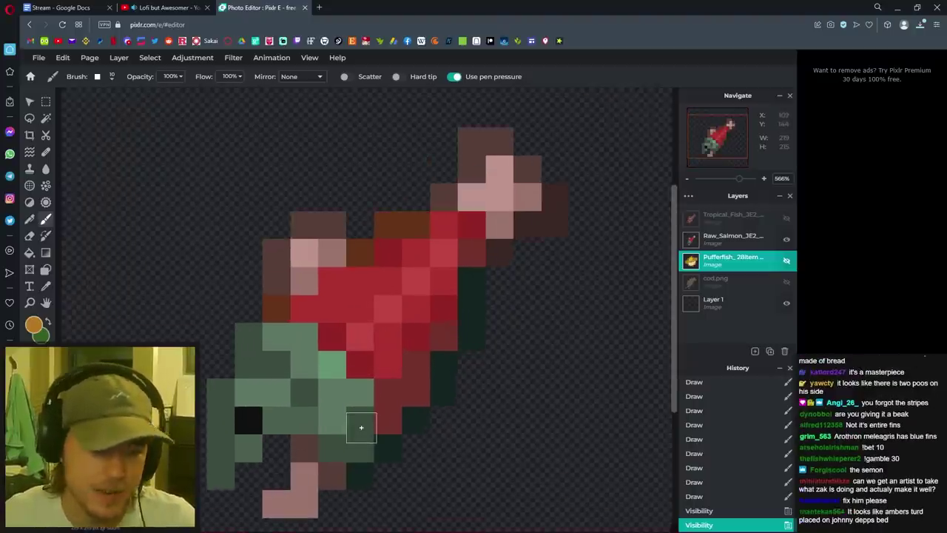
scroll(361, 425, "down", 2)
scroll(360, 429, "up", 3)
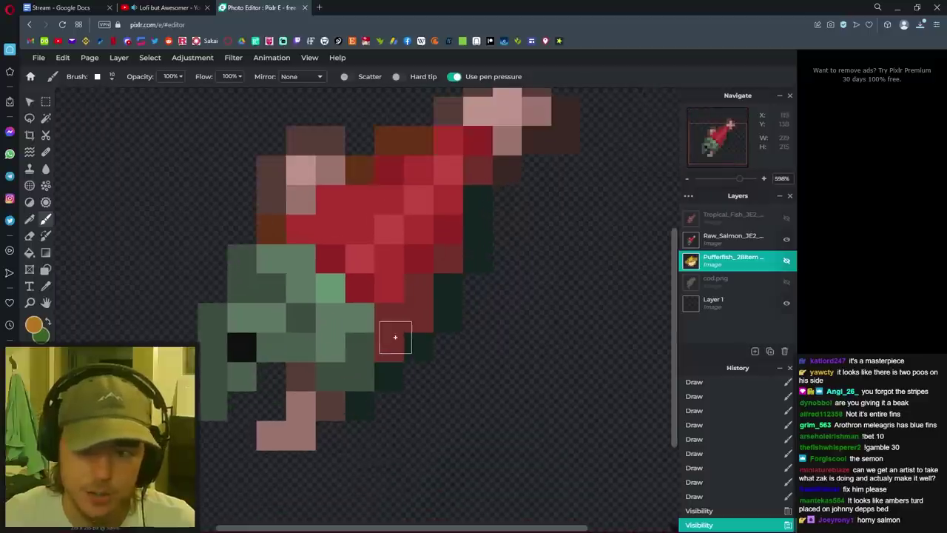
scroll(389, 310, "down", 1)
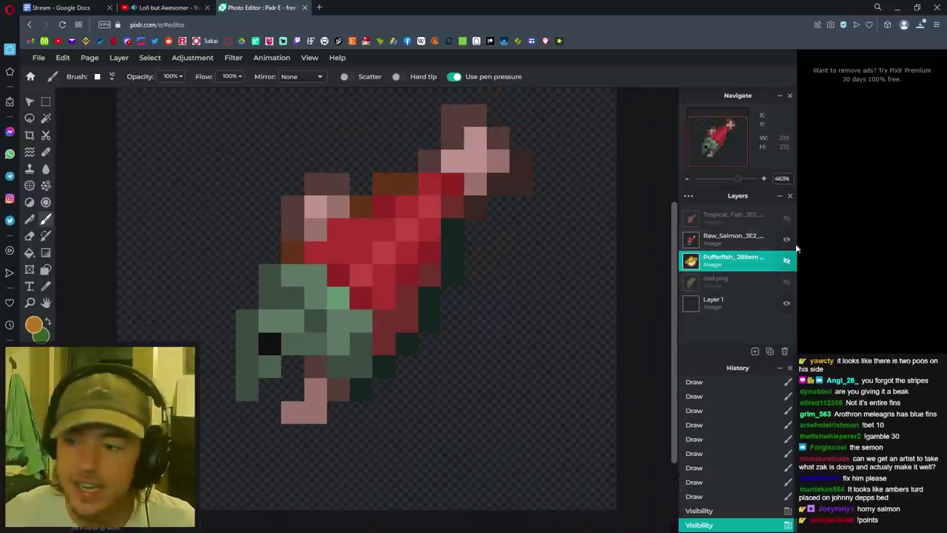
left_click(732, 239)
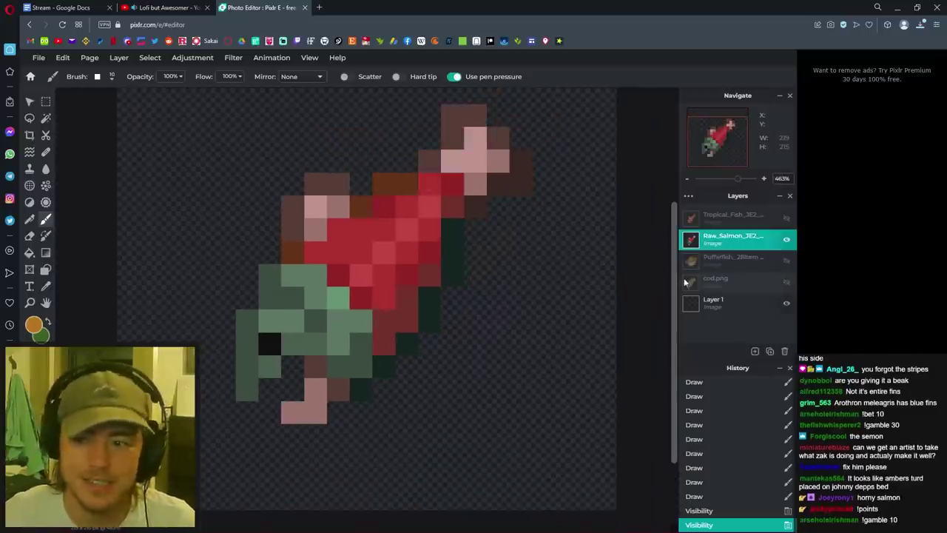
left_click_drag(674, 284, 674, 263)
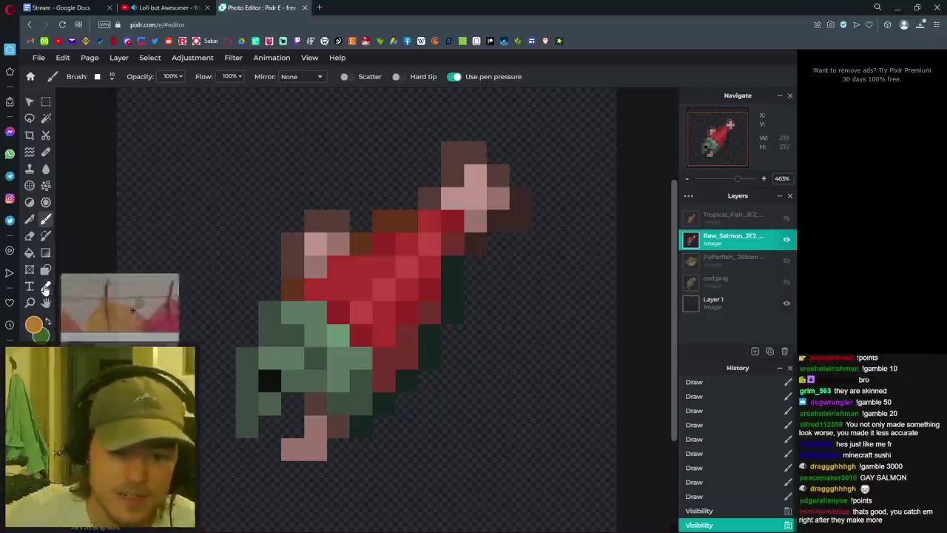
Sample the sprite's dusty pink and paint the first green head pixels with it.
left_click(46, 289)
left_click(320, 439)
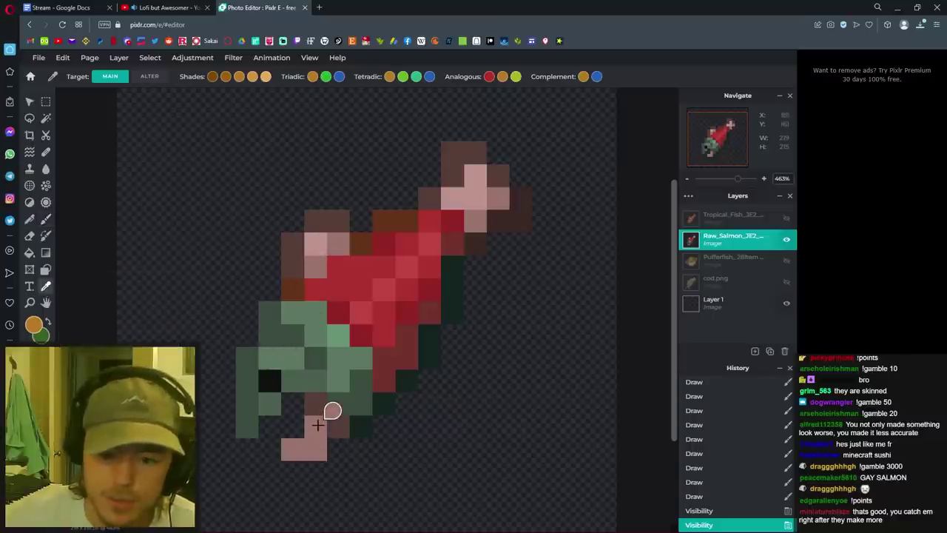
left_click(45, 220)
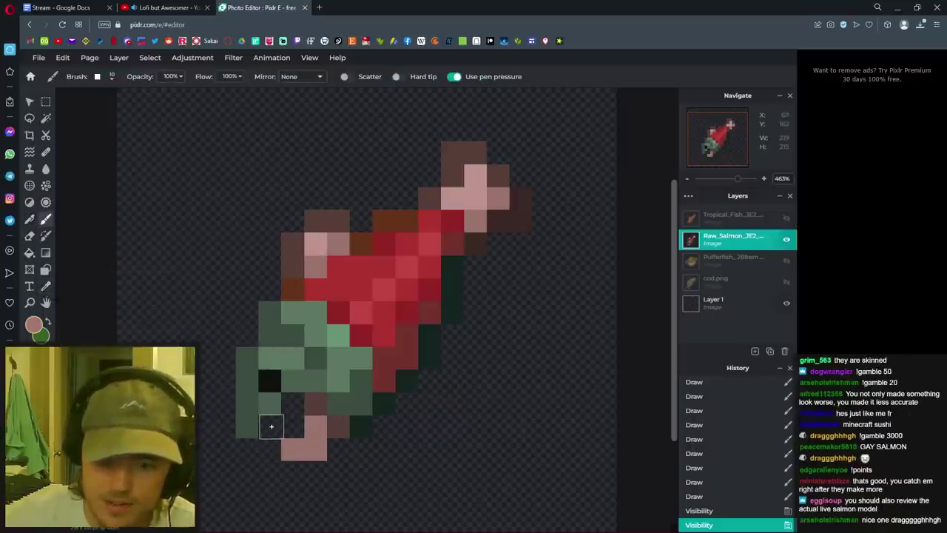
left_click(271, 426)
left_click(292, 425)
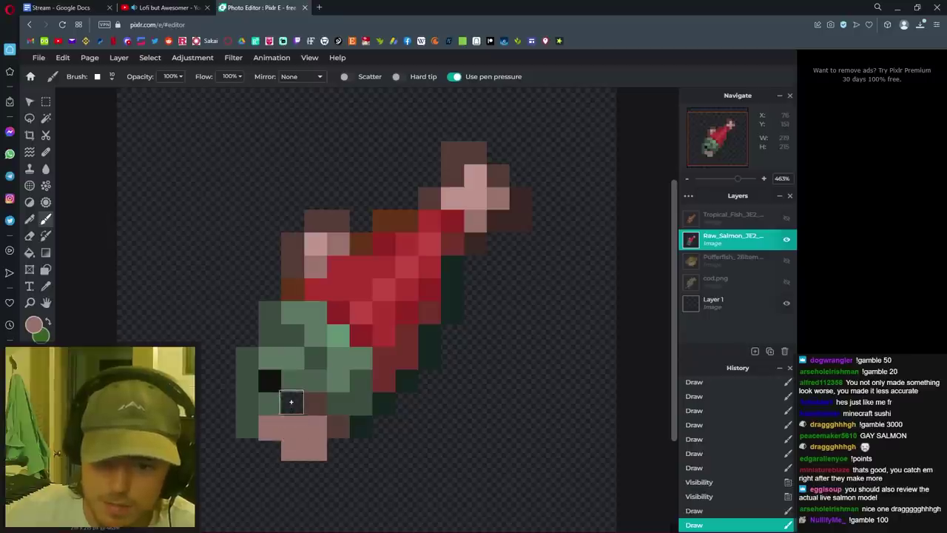
left_click(293, 402)
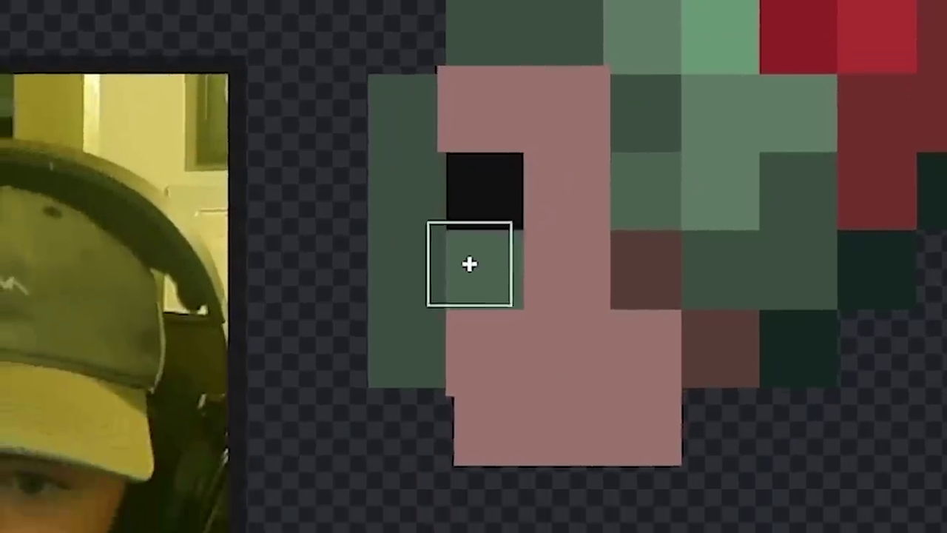
Paint the remaining green and dark brown pixels around the eye dusty pink.
left_click(477, 267)
left_click(461, 271)
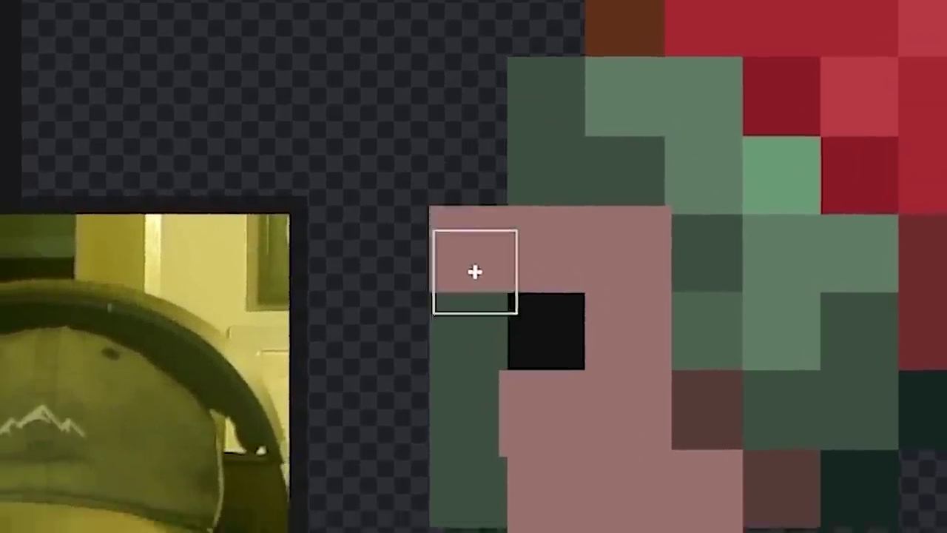
left_click(470, 270)
left_click(476, 268)
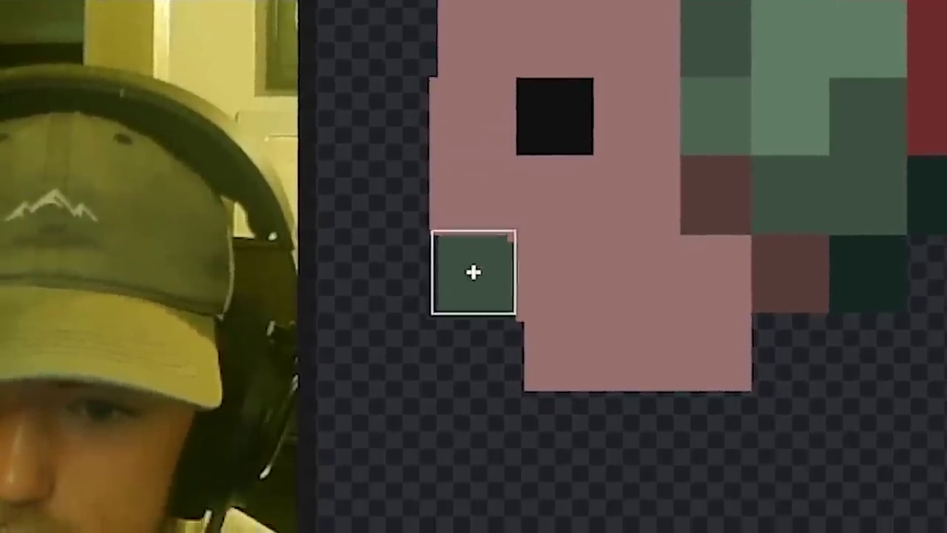
left_click(474, 271)
left_click(467, 267)
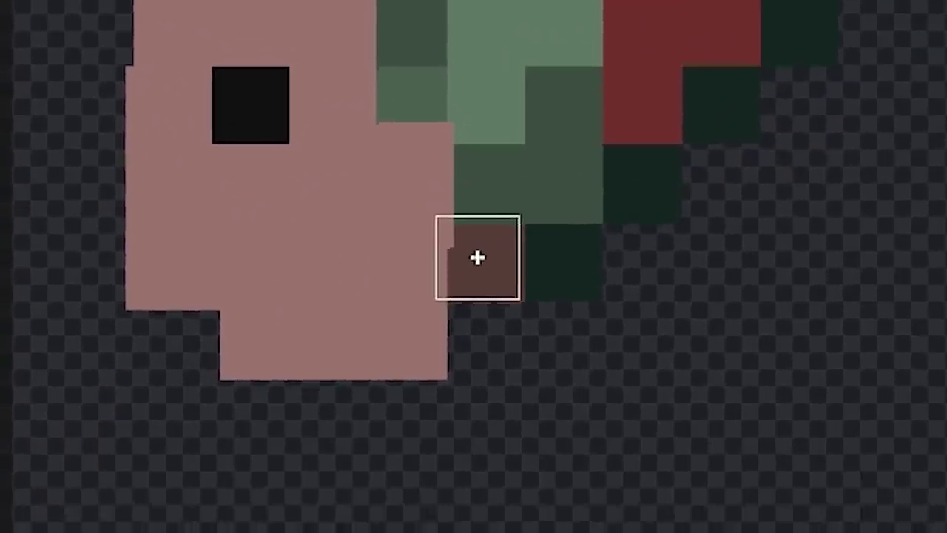
left_click(478, 259)
left_click(474, 262)
left_click(472, 265)
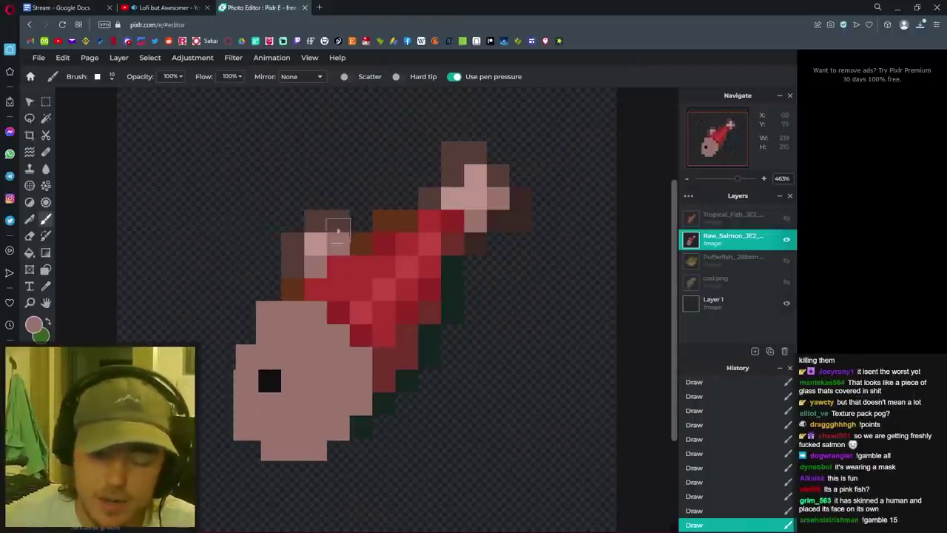
Sample the salmon's red and lighten the paint colour to #DB7674.
left_click(46, 303)
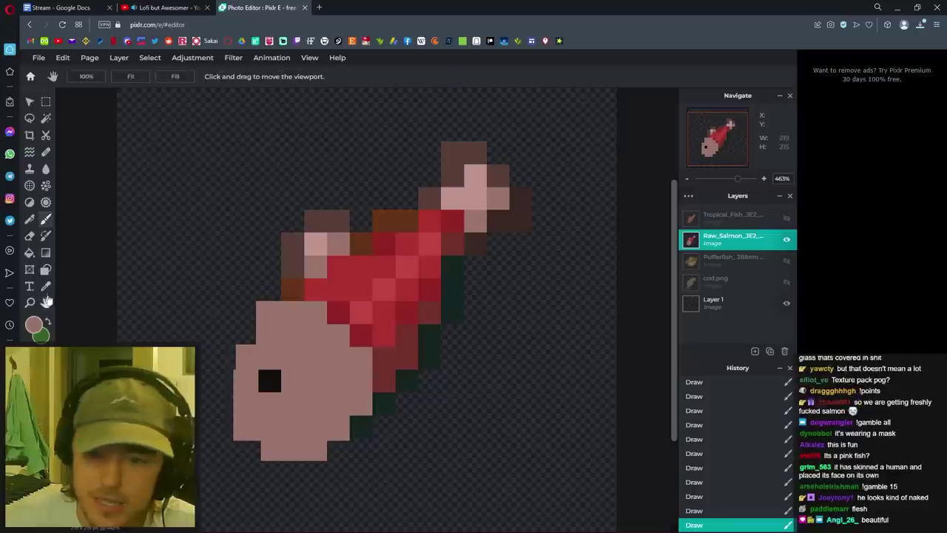
left_click(46, 285)
left_click(364, 296)
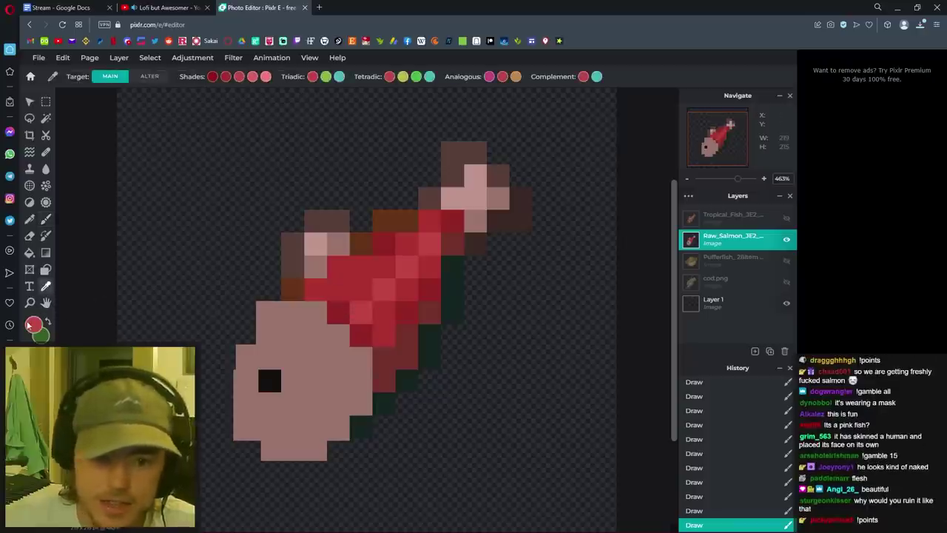
left_click(33, 325)
left_click(430, 245)
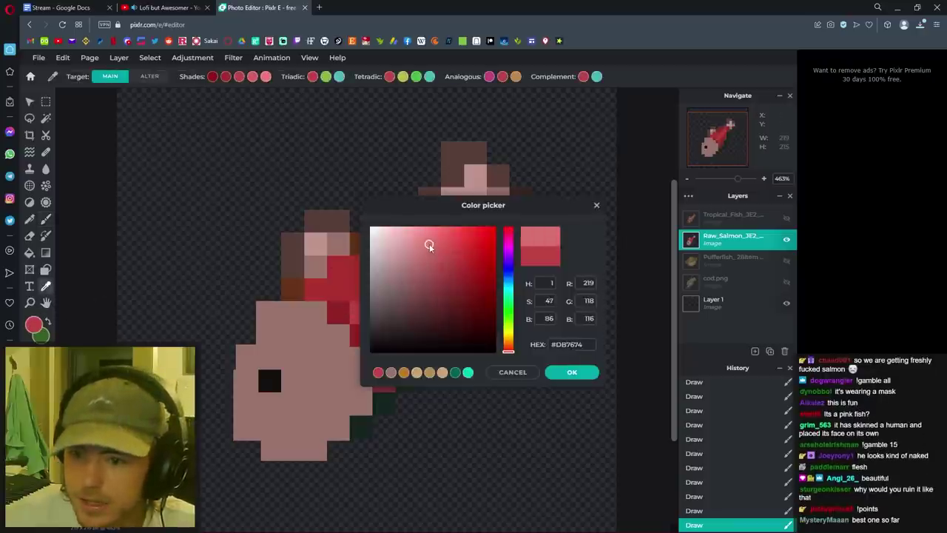
left_click(580, 377)
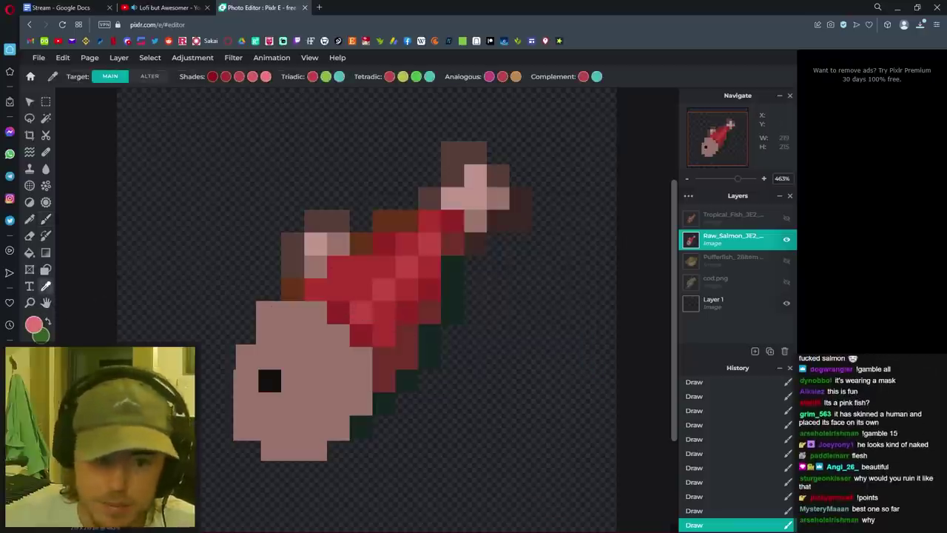
Brush #DB7674 over the salmon's red body pixels and upper red band.
left_click(44, 222)
left_click_drag(315, 286, 405, 362)
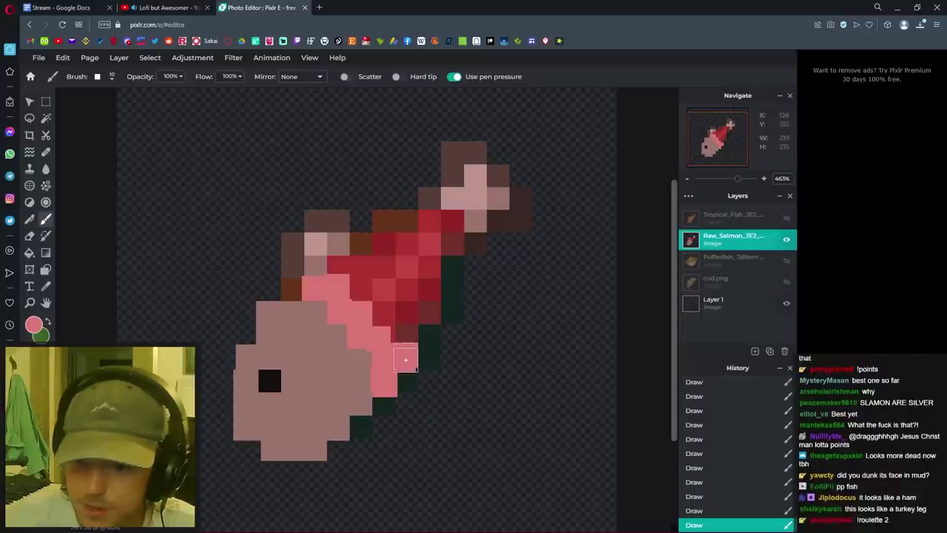
left_click(404, 332)
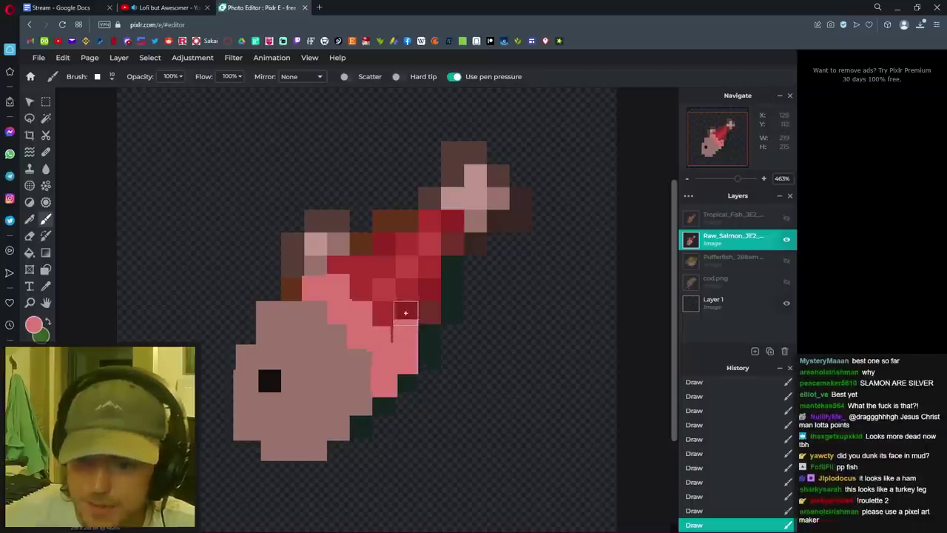
left_click(405, 313)
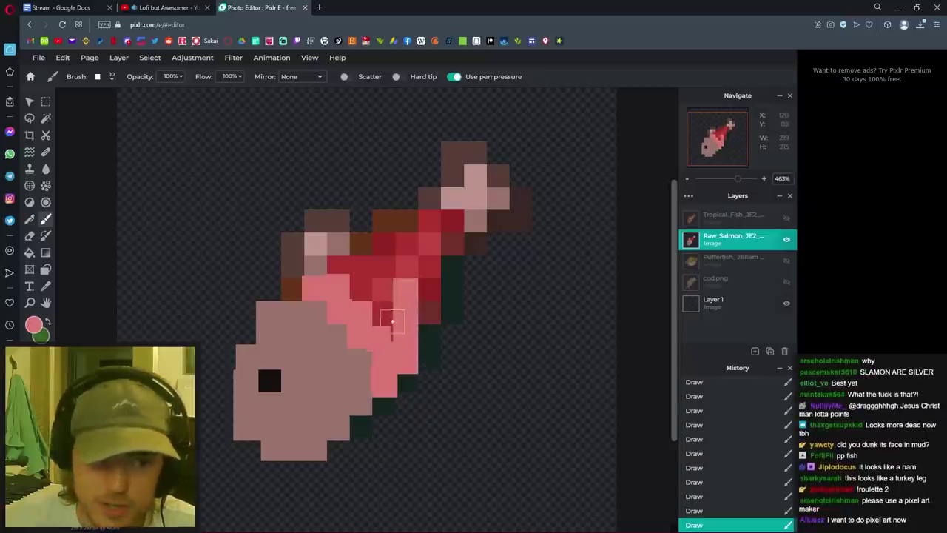
left_click(382, 311)
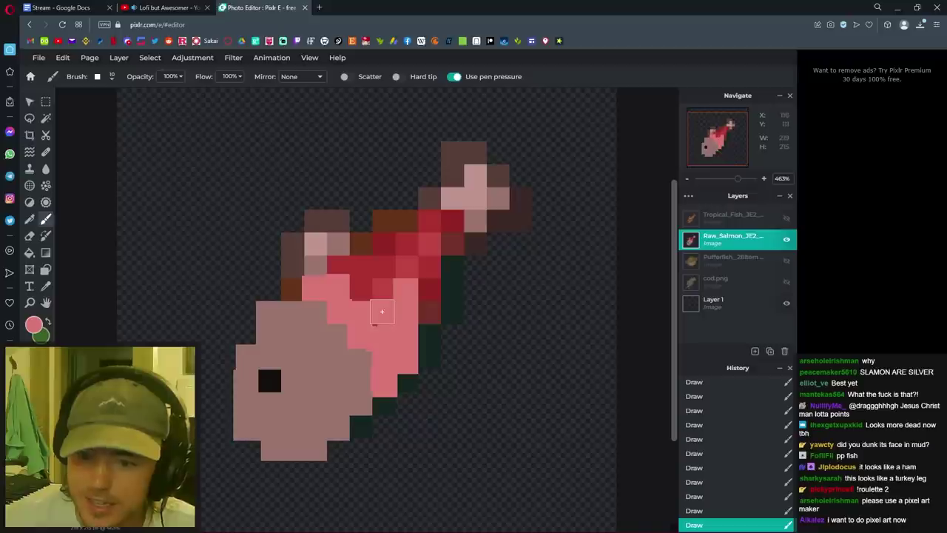
left_click(358, 290)
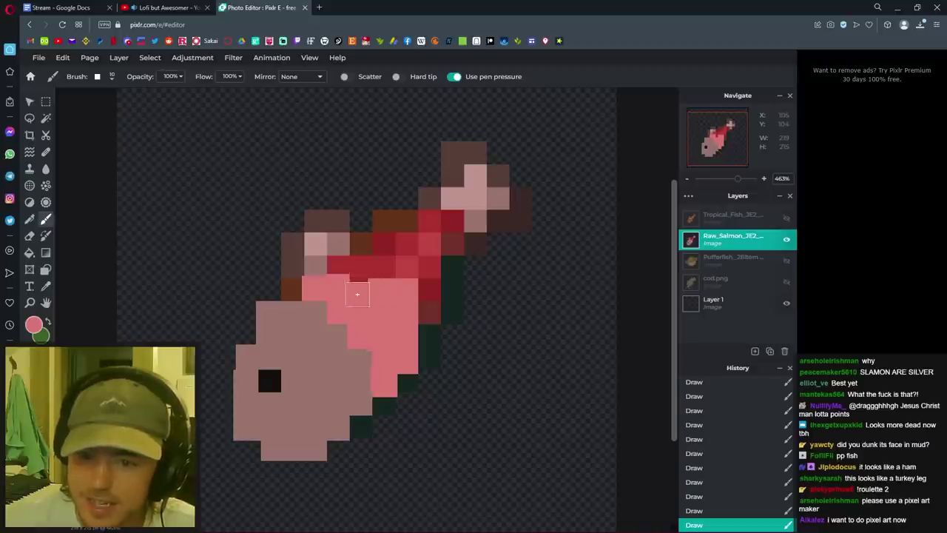
left_click(330, 268)
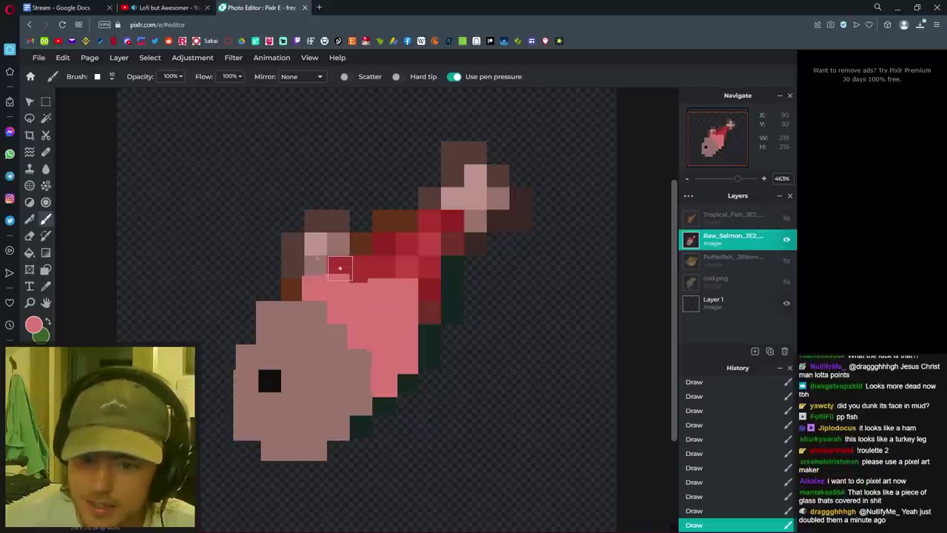
left_click(361, 269)
mouse_move(362, 268)
left_mouse_down()
mouse_move(453, 225)
mouse_move(432, 248)
mouse_move(427, 311)
left_mouse_up()
Zoom in and out to check the repainted pink salmon sprite.
scroll(430, 303, "down", 4)
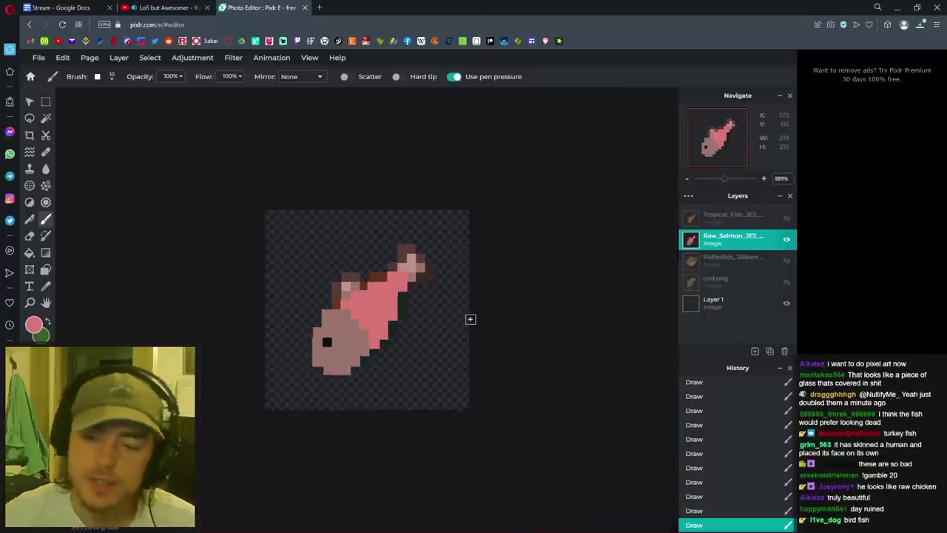
scroll(470, 318, "up", 3)
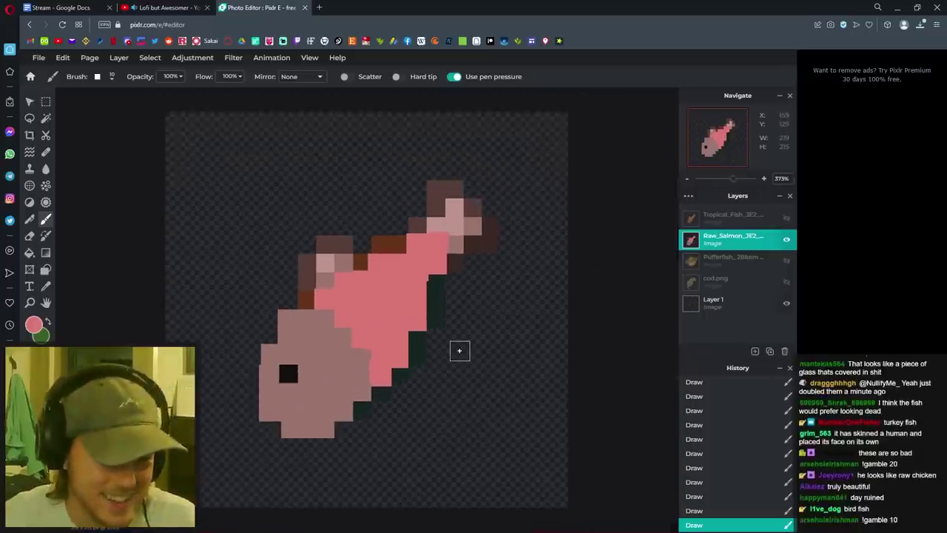
scroll(488, 404, "down", 1)
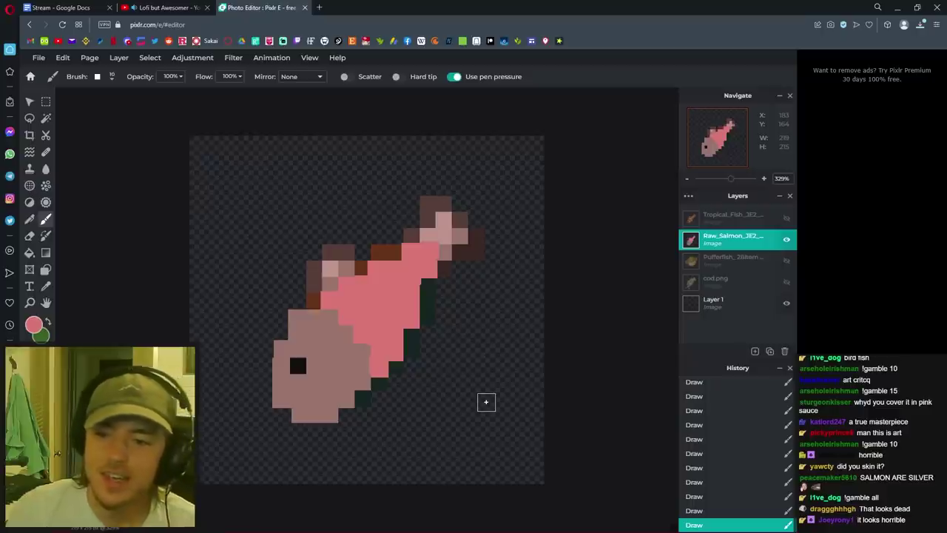
scroll(427, 249, "up", 1)
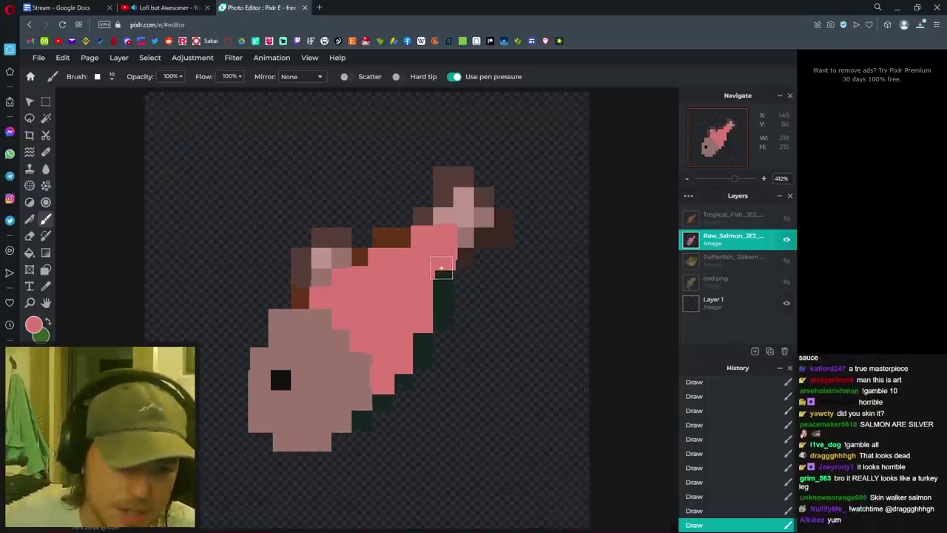
scroll(444, 267, "down", 1)
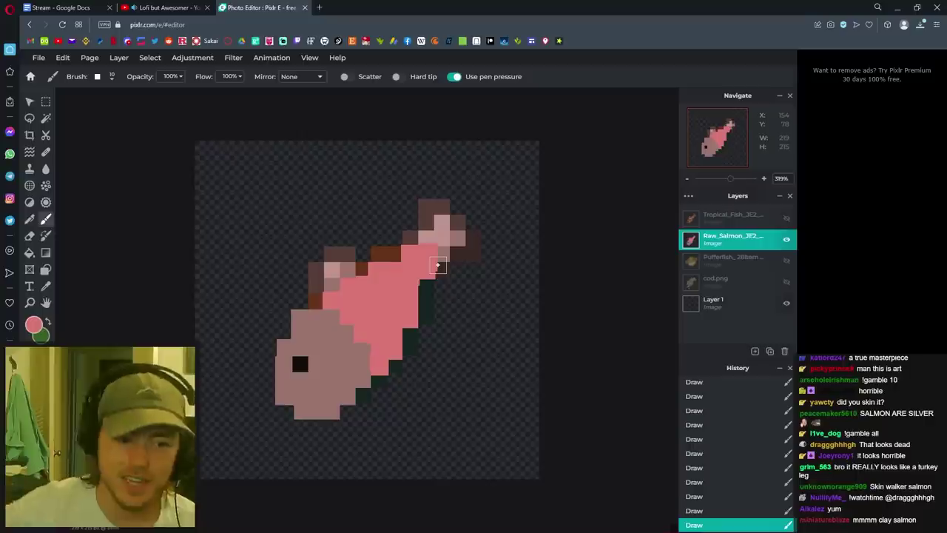
scroll(370, 330, "up", 2)
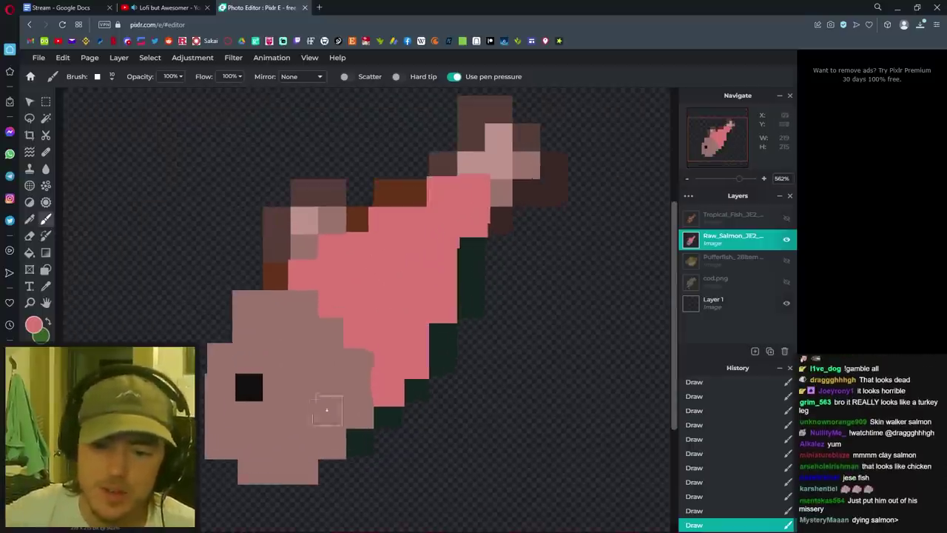
scroll(353, 291, "down", 1)
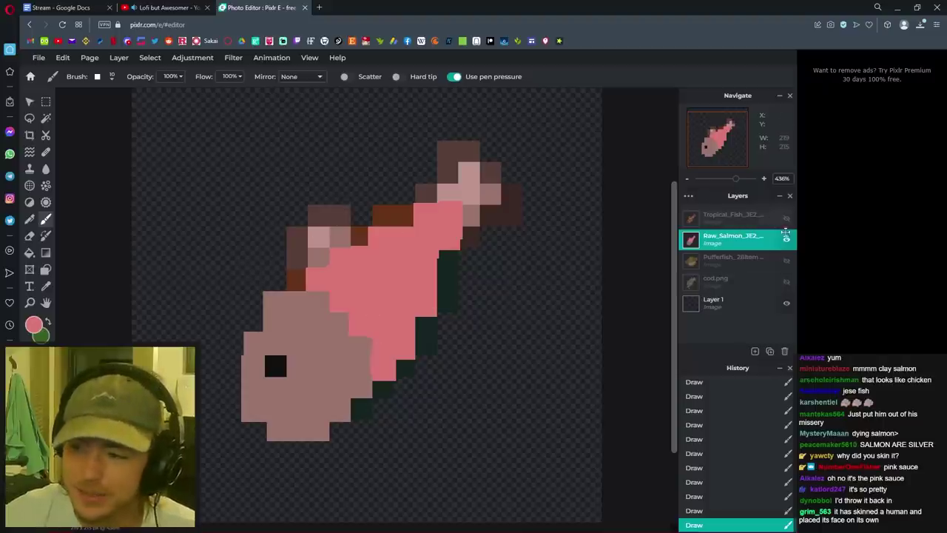
Hide Raw_Salmon and show Tropical_Fish as the active layer.
left_click(788, 243)
left_click(787, 219)
left_click(787, 219)
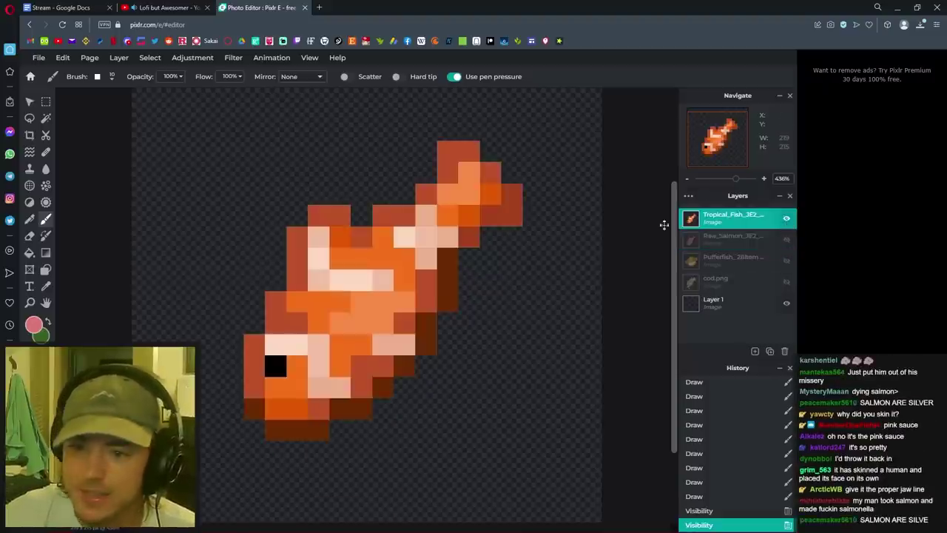
scroll(338, 397, "down", 2)
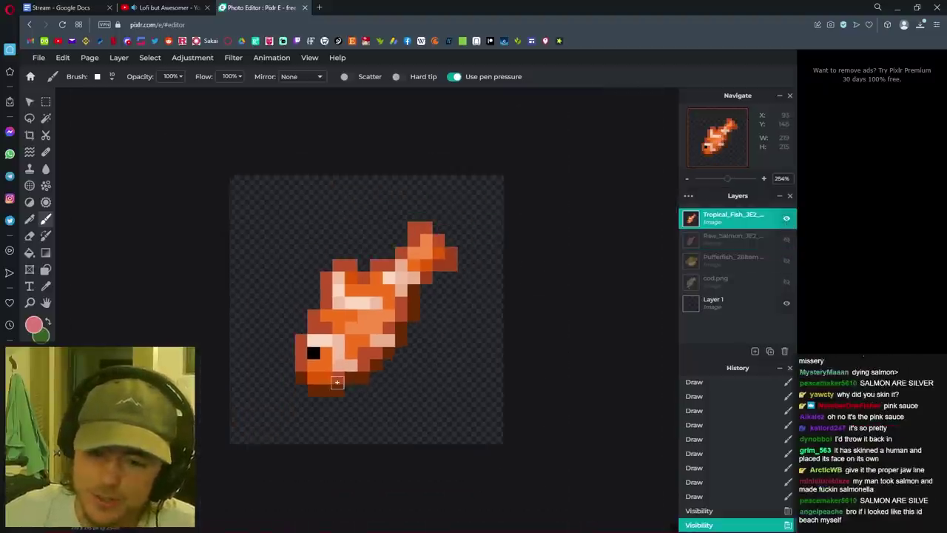
scroll(338, 381, "up", 3)
scroll(342, 378, "down", 2)
scroll(346, 376, "down", 1)
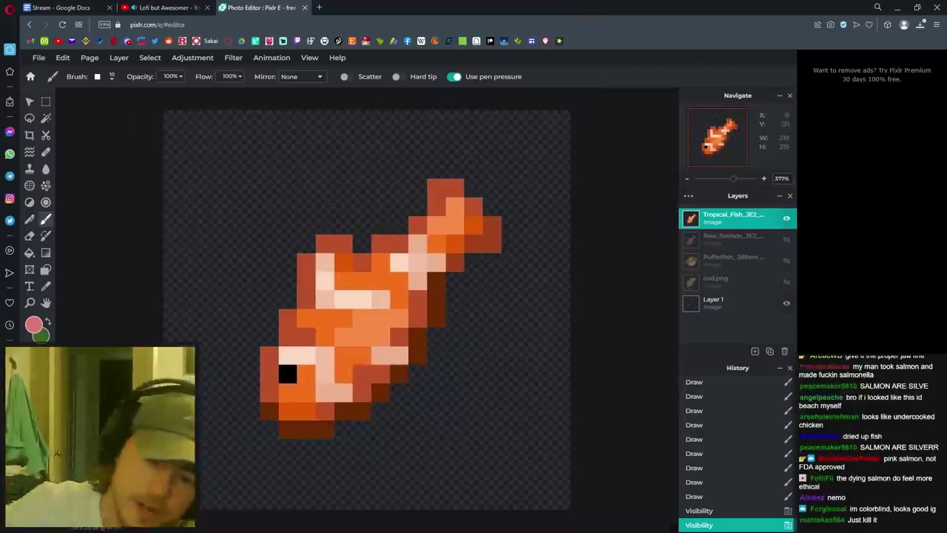
Sample the pale stripe colour and paint two pixels to widen the stripe.
left_click(46, 287)
left_click(353, 300)
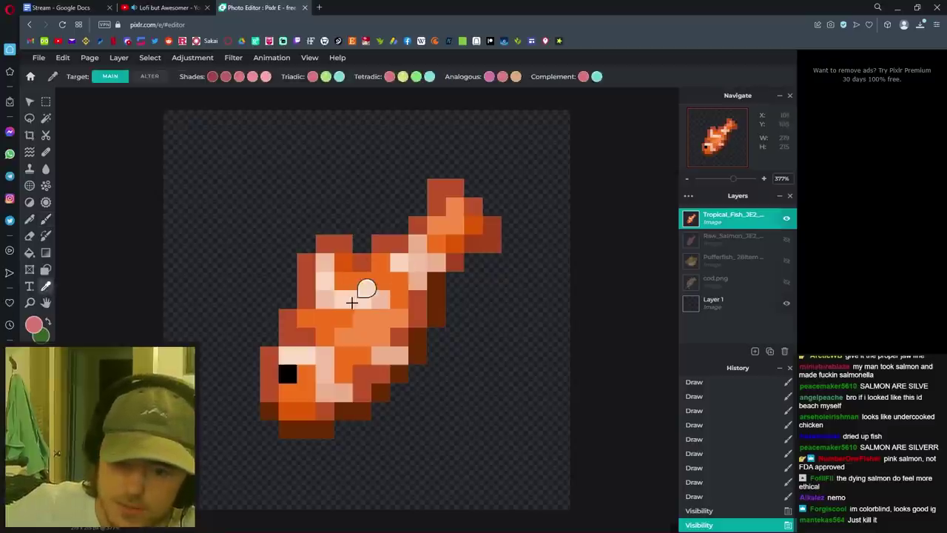
key("b")
left_click(380, 317)
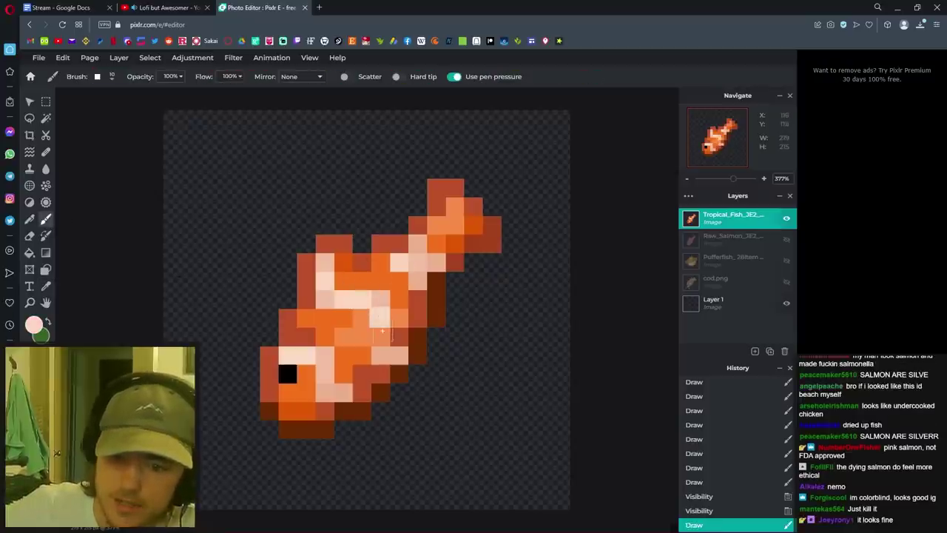
left_click(379, 335)
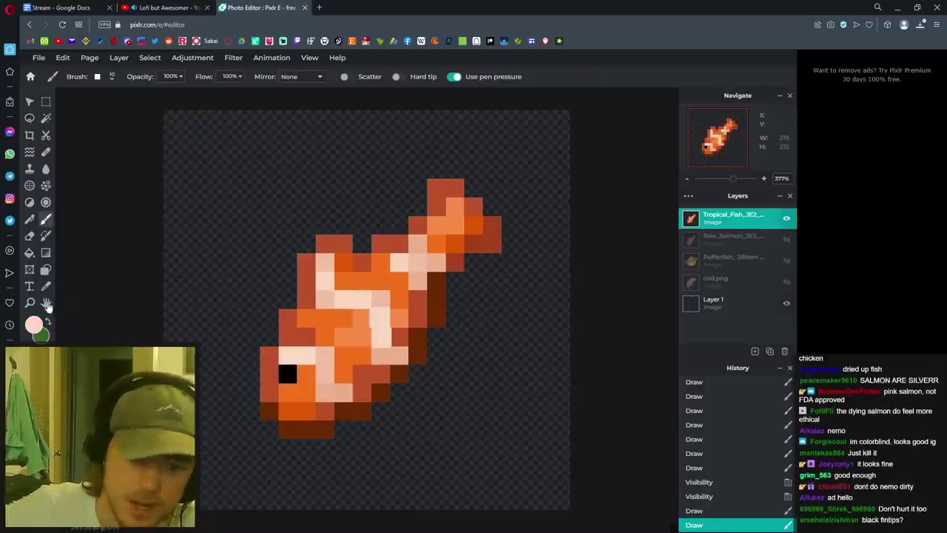
Sample the orange body colour and paint over stray pale pixels.
left_click(46, 286)
left_click(380, 271)
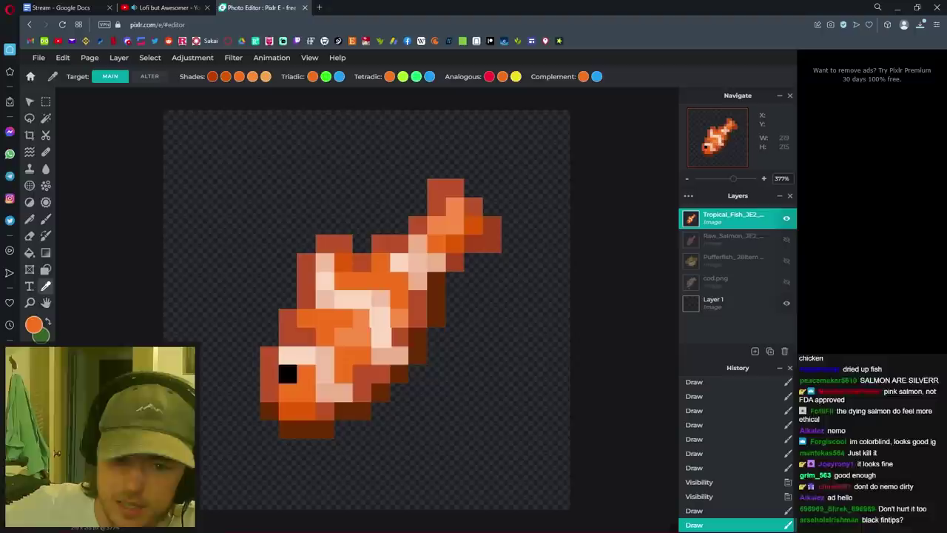
left_click(46, 219)
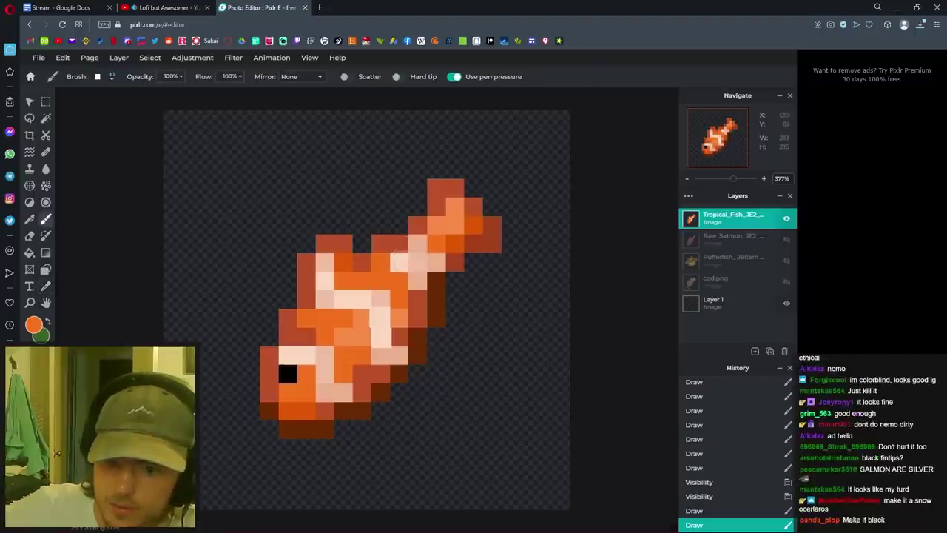
left_click(399, 260)
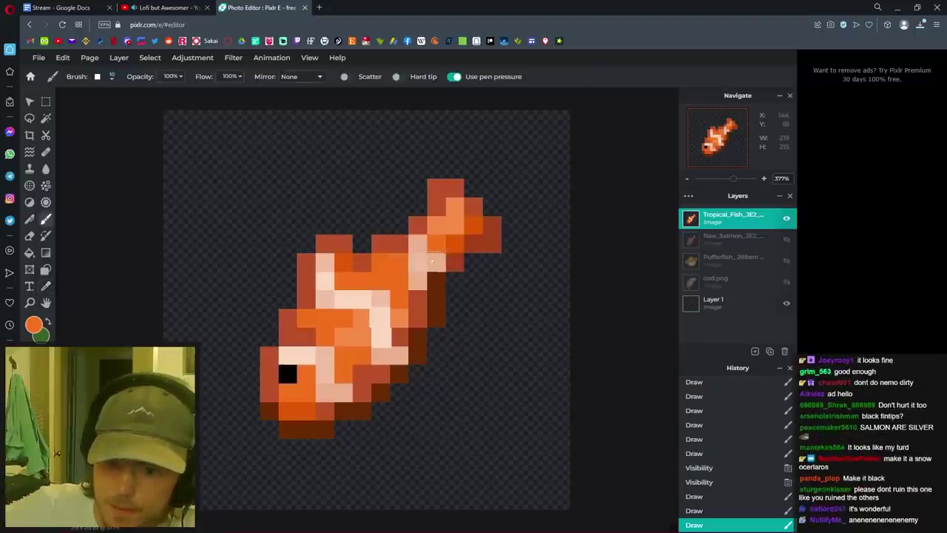
left_click(434, 260)
scroll(451, 200, "down", 2)
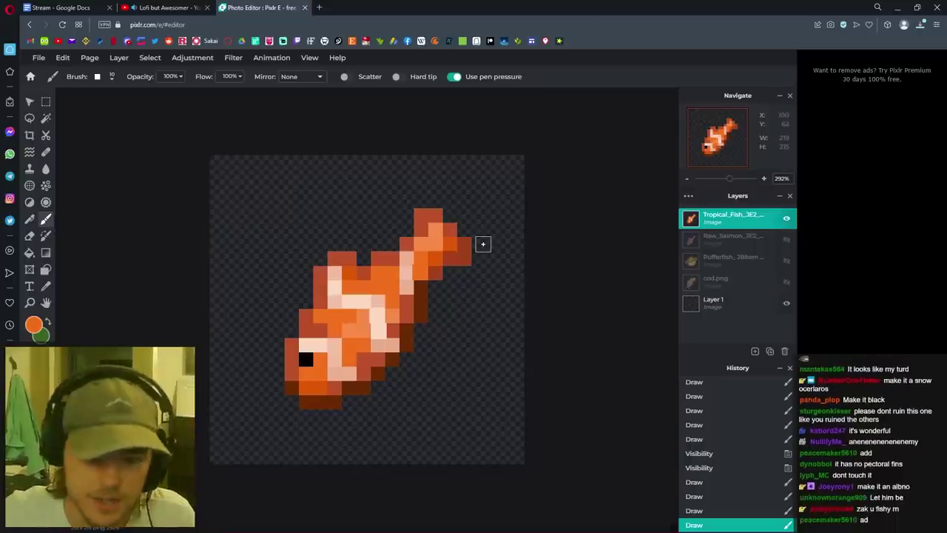
scroll(316, 405, "down", 1)
scroll(316, 405, "up", 3)
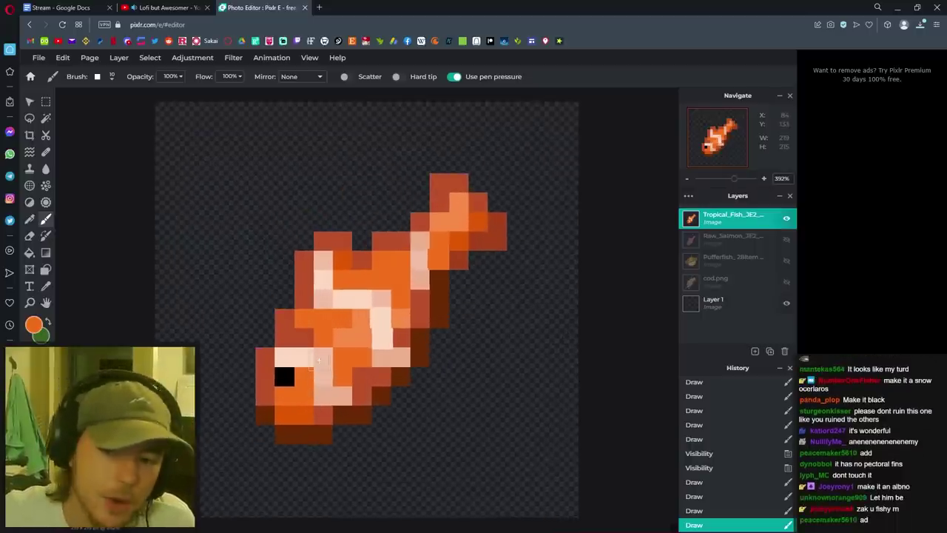
scroll(319, 433, "up", 3)
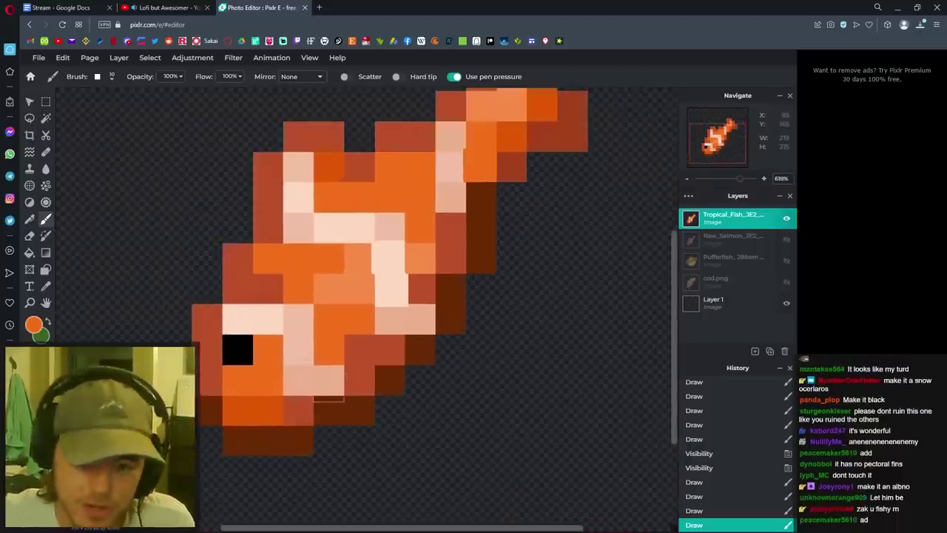
scroll(348, 377, "down", 3)
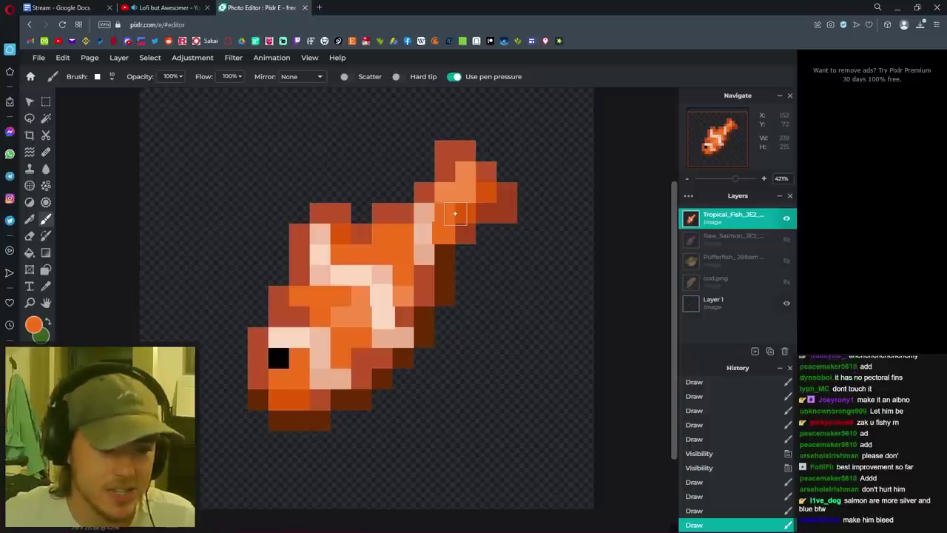
Make the salmon, pufferfish and cod layers visible again.
left_click(787, 239)
left_click(787, 261)
left_click(786, 282)
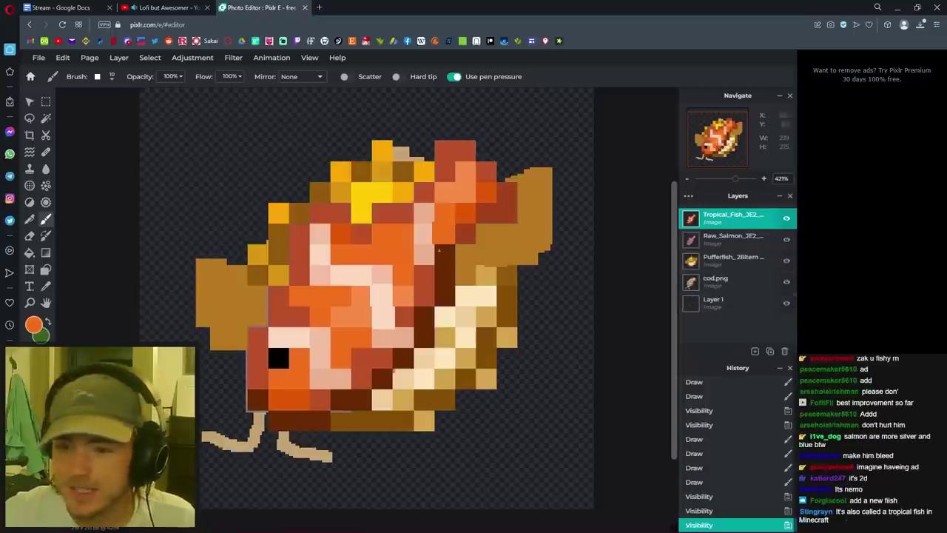
Move the clownfish toward the lower left and the salmon to the lower right.
key("v")
left_click_drag(443, 204, 363, 248)
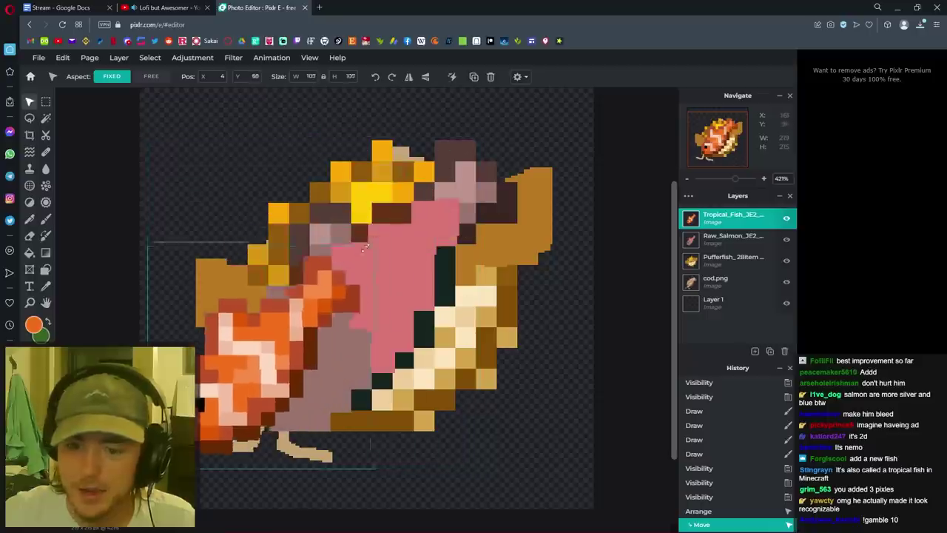
left_click_drag(307, 349, 521, 308)
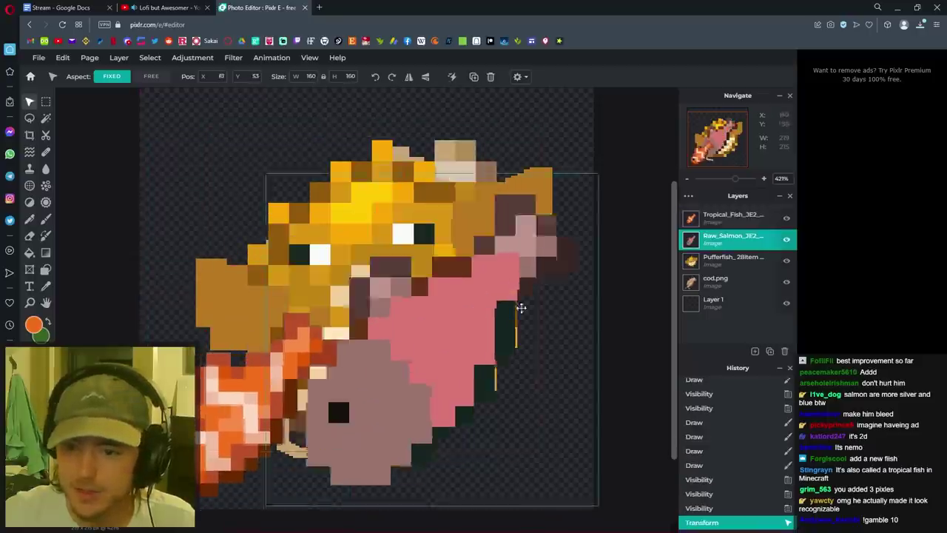
left_click_drag(265, 171, 374, 249)
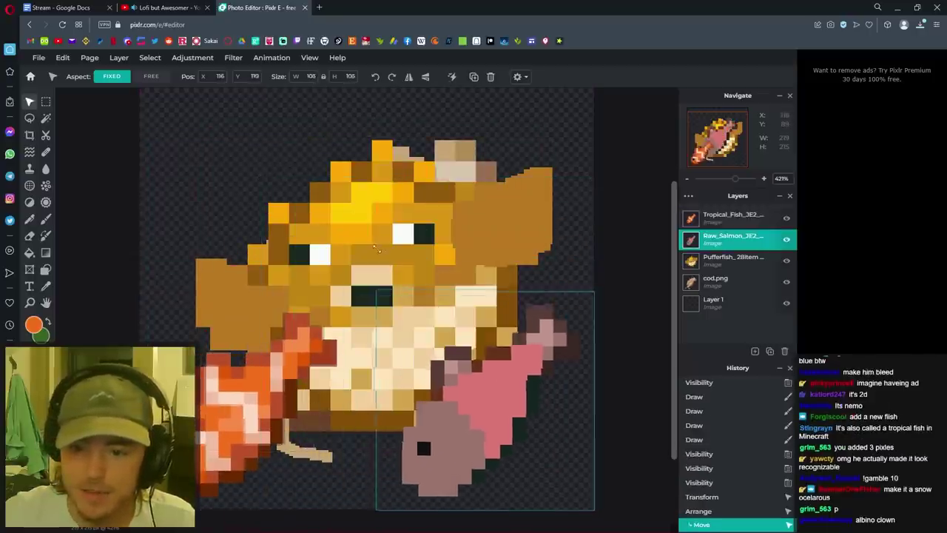
key("ctrl+z")
Shrink the pufferfish into the top-left corner, flush with the top edge.
mouse_move(546, 144)
left_mouse_down()
mouse_move(302, 110)
mouse_move(343, 157)
mouse_move(380, 291)
left_mouse_up()
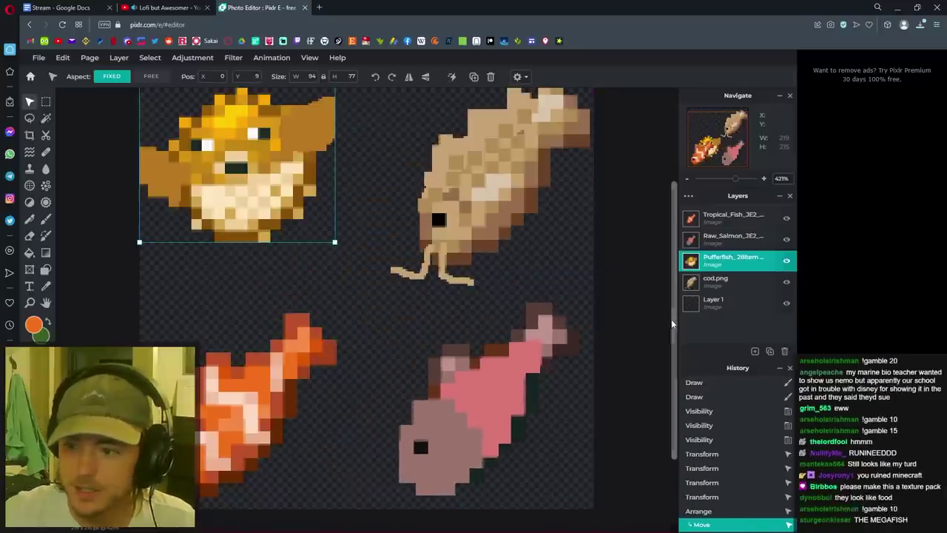
scroll(672, 323, "up", 1)
scroll(663, 296, "down", 5)
scroll(651, 306, "down", 1)
mouse_move(353, 286)
left_mouse_down()
mouse_move(387, 363)
mouse_move(376, 368)
left_mouse_up()
Enlarge the clownfish to about 114 pixels square.
left_click(377, 366)
left_click(342, 333)
left_click_drag(348, 322, 373, 312)
left_click(602, 269)
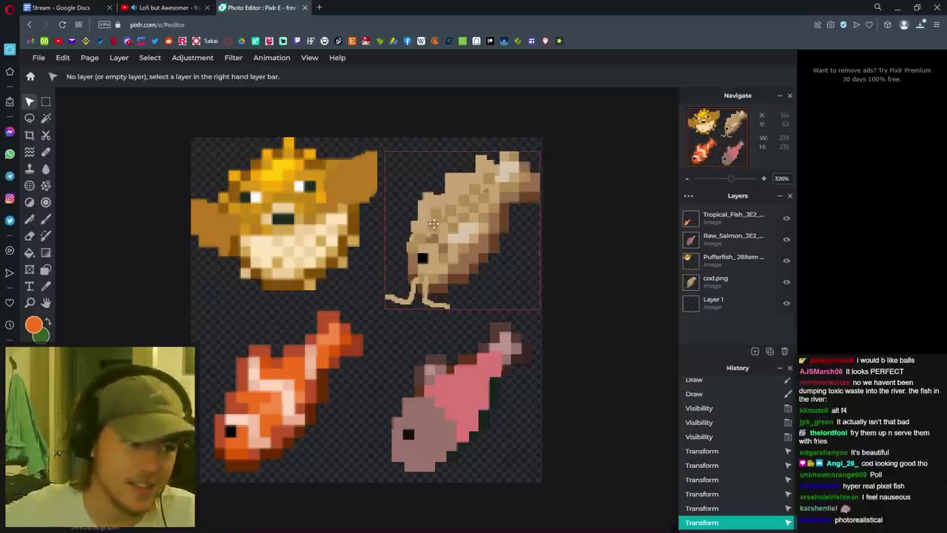
Raise cod.png to the top edge and enlarge it slightly to fill the top-right cell.
left_click_drag(434, 225, 433, 212)
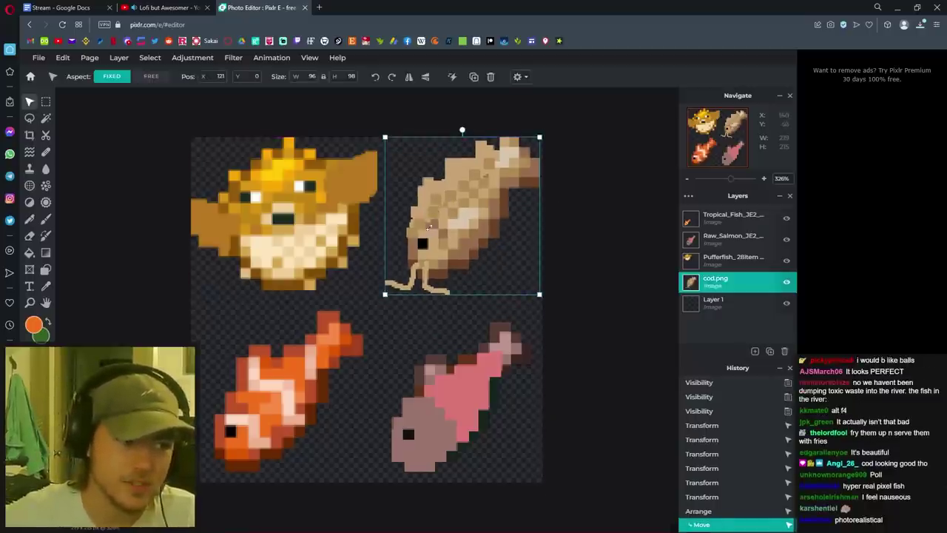
left_click_drag(385, 299, 369, 313)
left_click(368, 314)
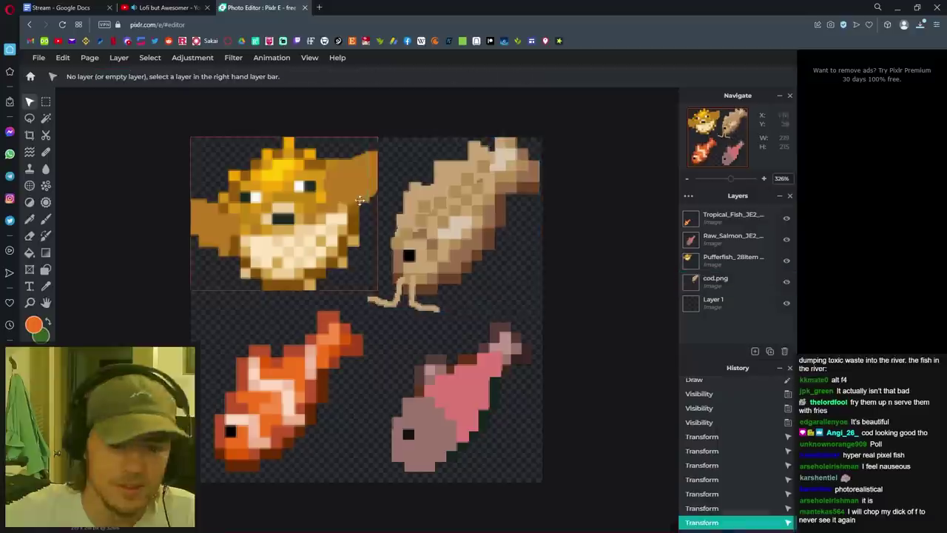